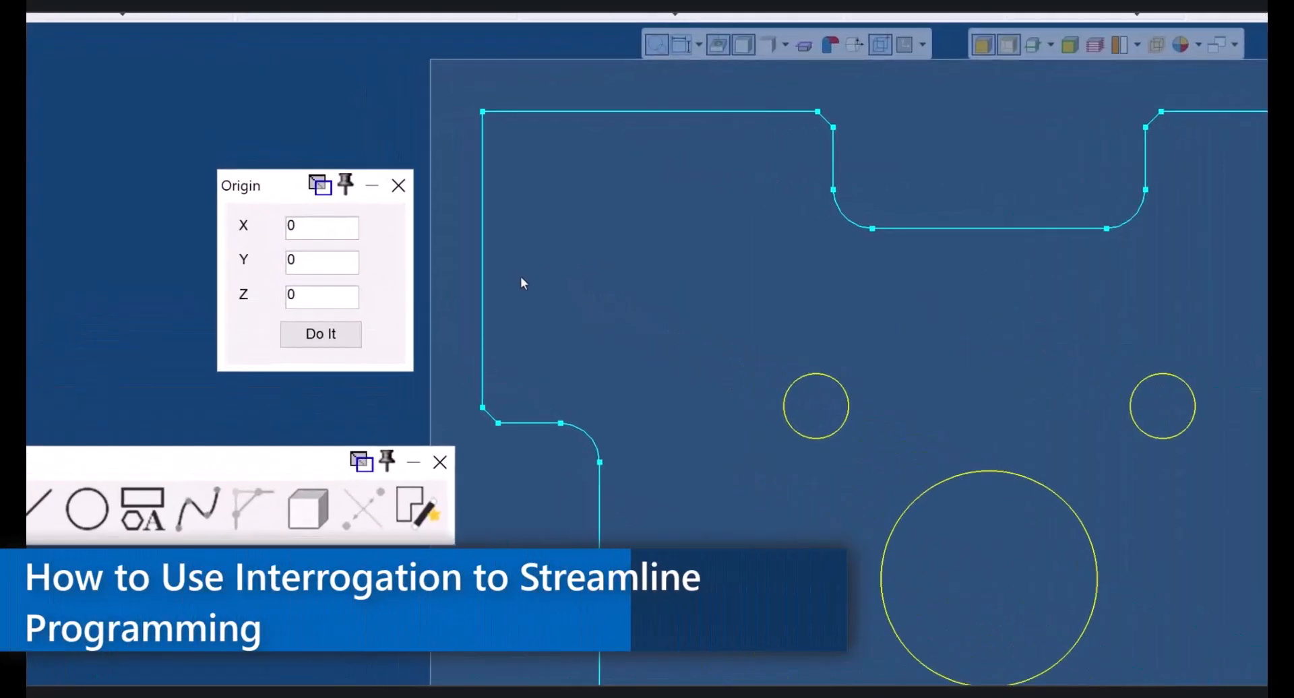
# - Fill the origin's X value from points on the plate geometry, ending with 0.975 from the left notch's upper fillet
pyautogui.click(343, 227)
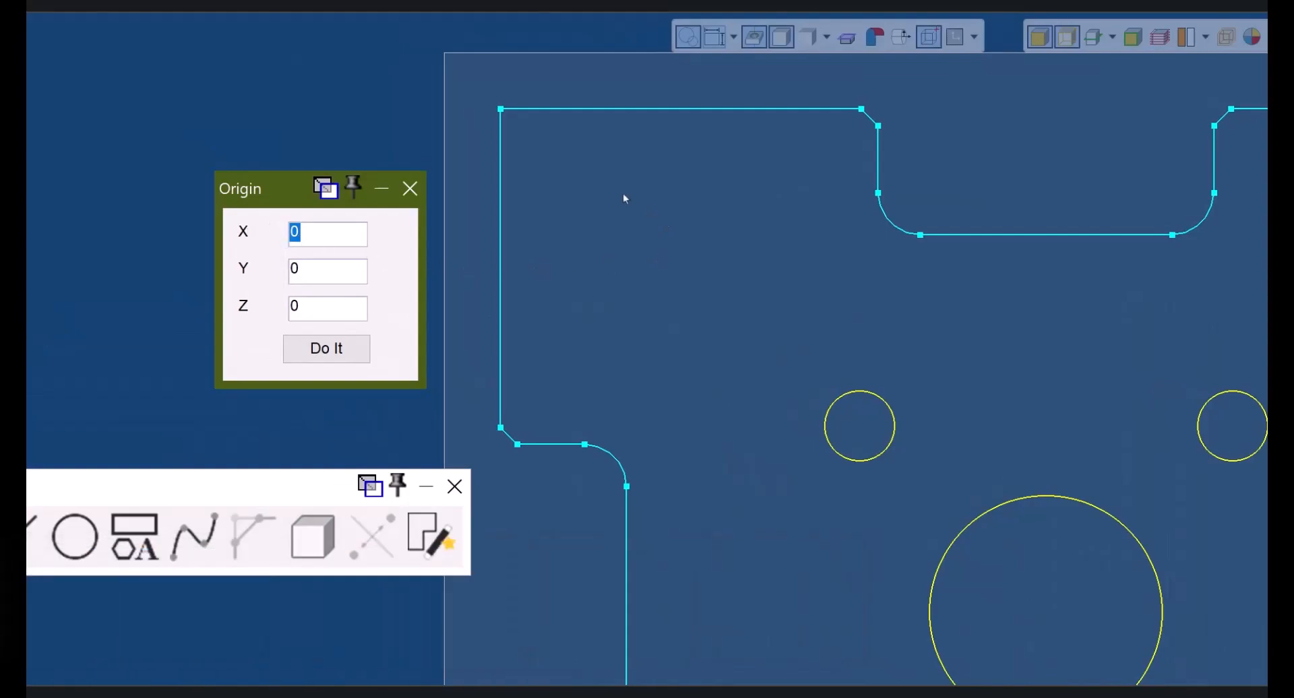
pyautogui.click(499, 115)
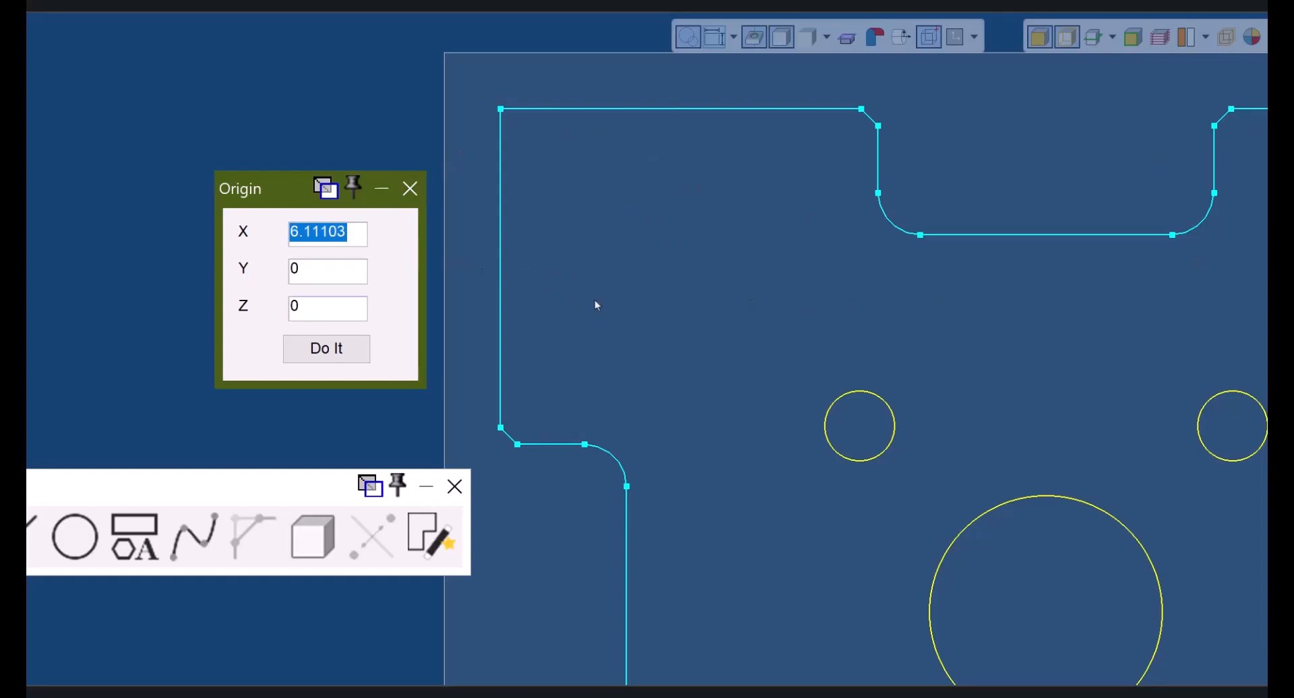
pyautogui.click(1011, 503)
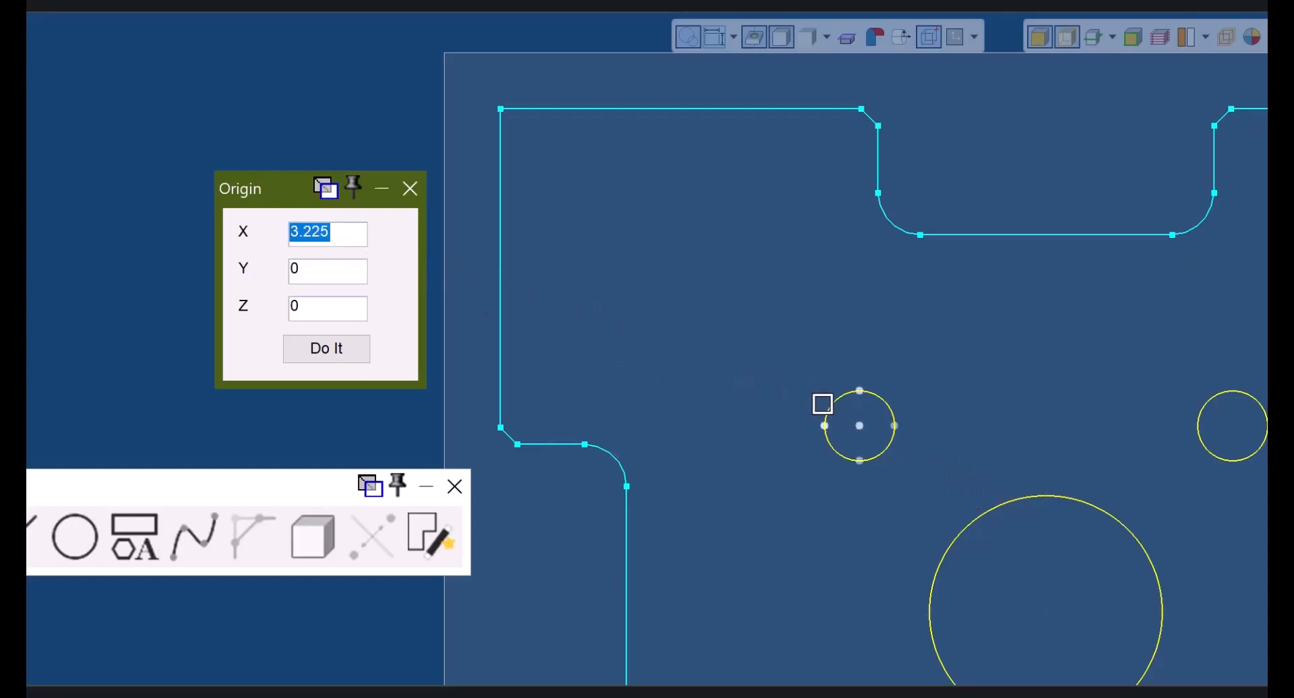
pyautogui.click(834, 408)
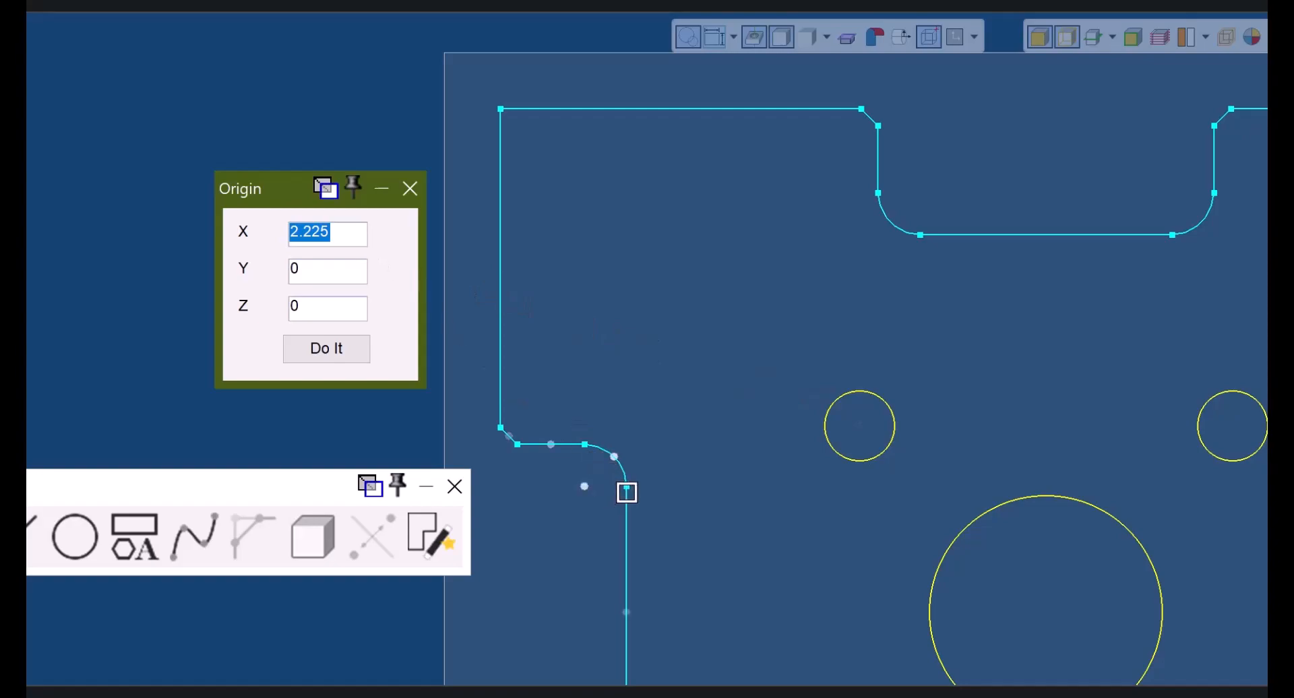
pyautogui.click(628, 488)
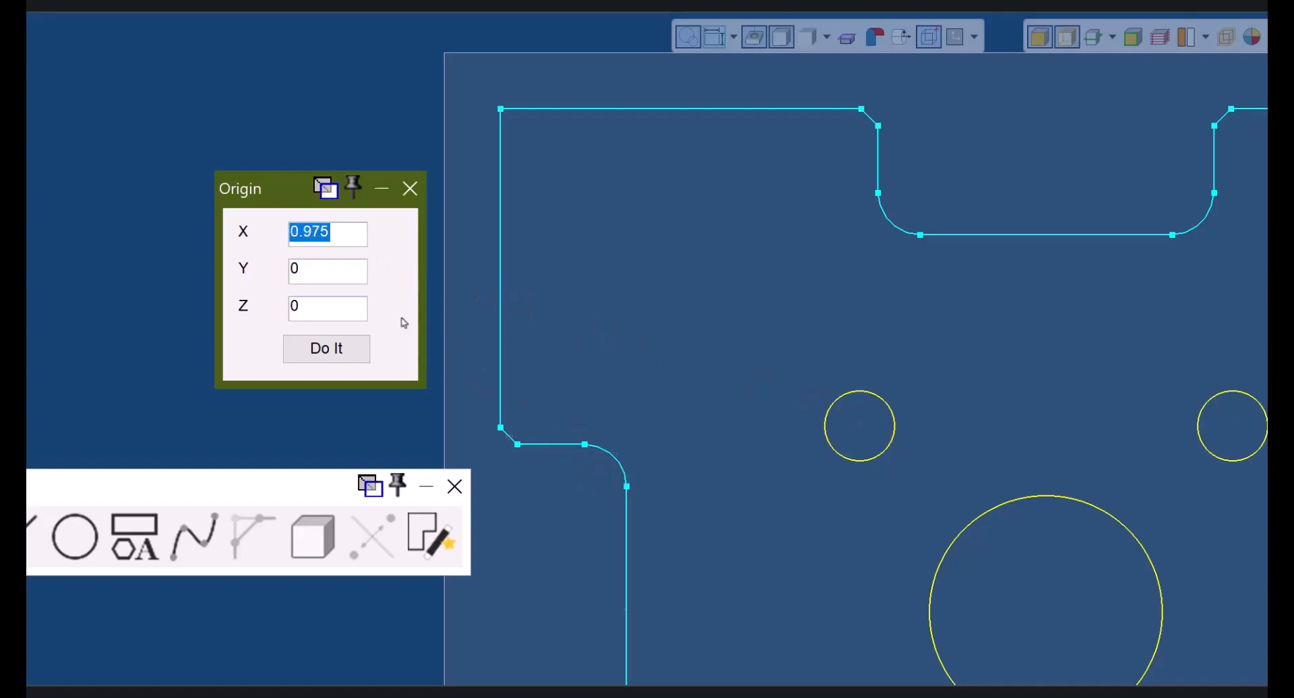
# - Fill the origin's Y value with 3.9 from the left notch's upper edge, and replace it with 3 from the large central circle
pyautogui.click(297, 269)
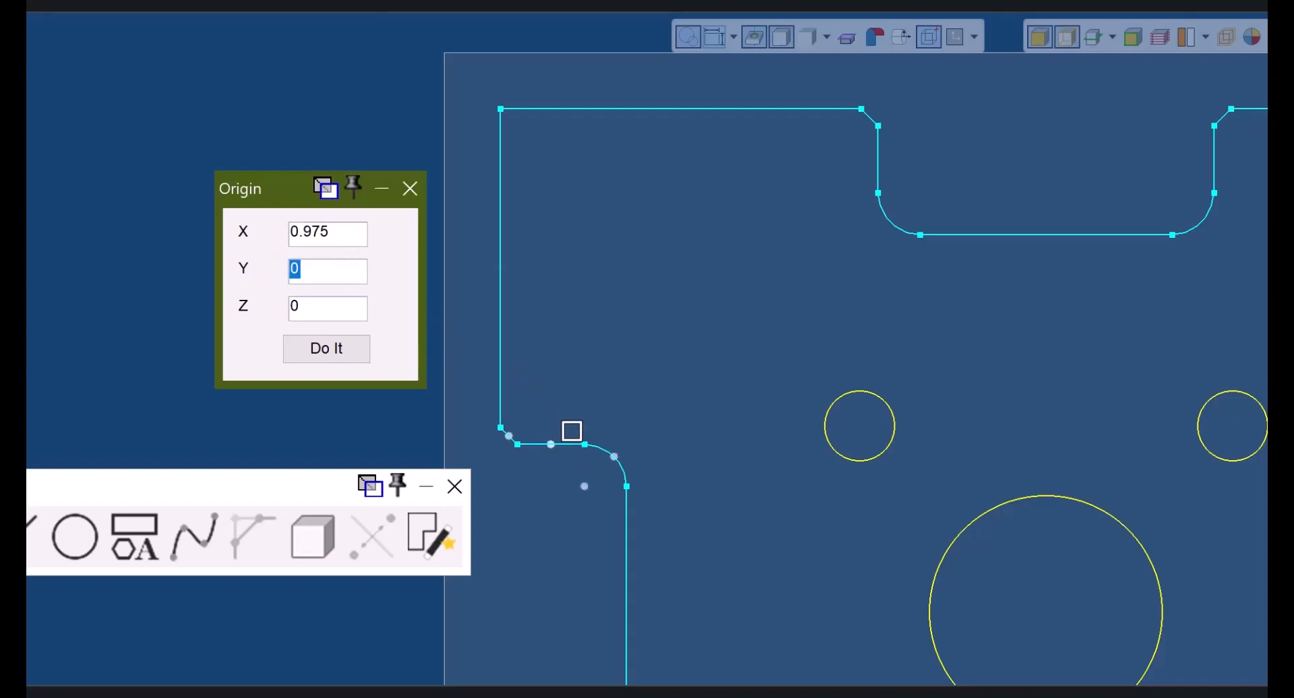
pyautogui.click(564, 435)
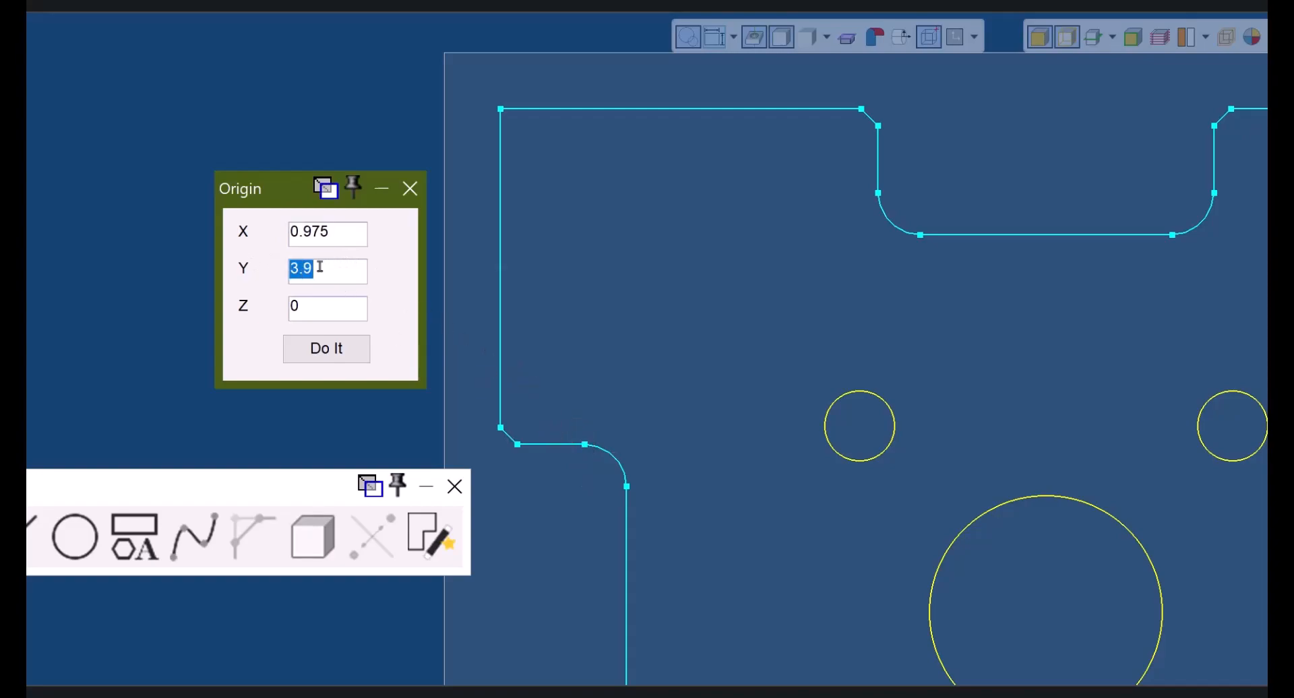
pyautogui.click(501, 110)
pyautogui.click(948, 552)
# - Reset the origin's X and Y values to 0
pyautogui.moveTo(341, 235); pyautogui.dragTo(260, 230)
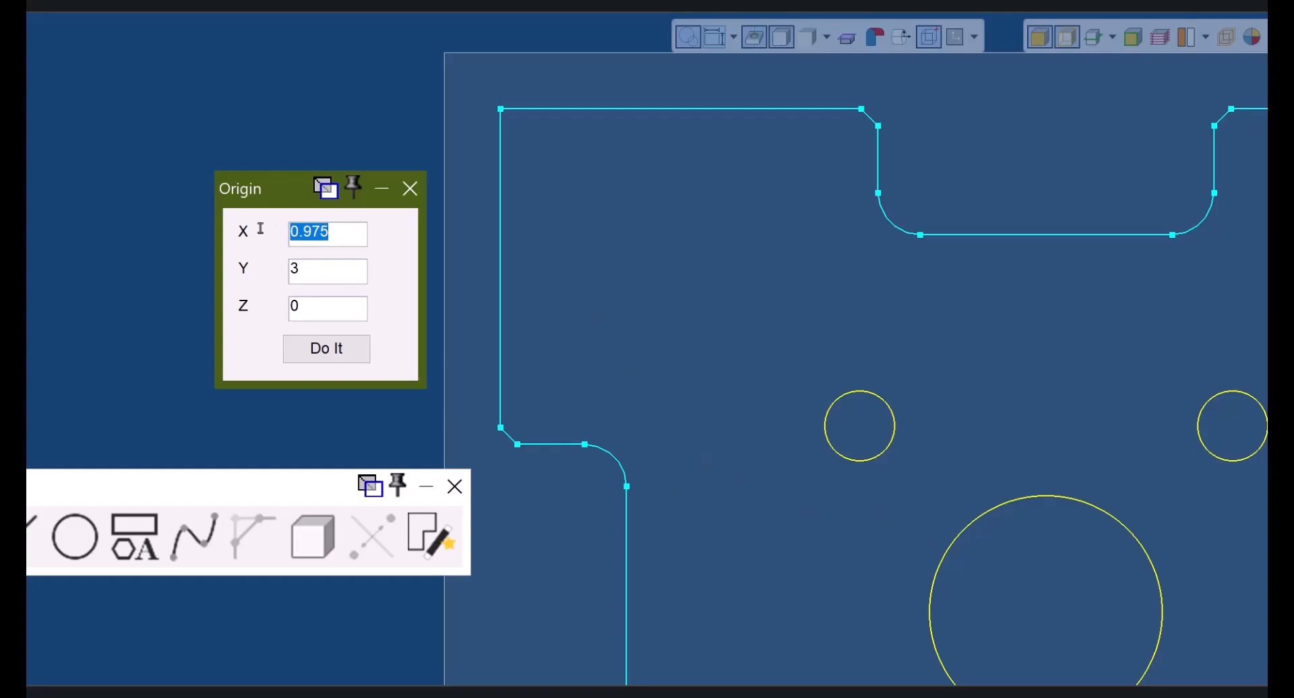
pyautogui.write('0')
pyautogui.press('Tab')
pyautogui.write('0')
pyautogui.press('Tab')
pyautogui.press('Tab')
pyautogui.press('Tab')
# - Fill the origin's X and Y from the lower end point of the left notch's upper fillet: 0.975 and 3.675
pyautogui.press('alt')
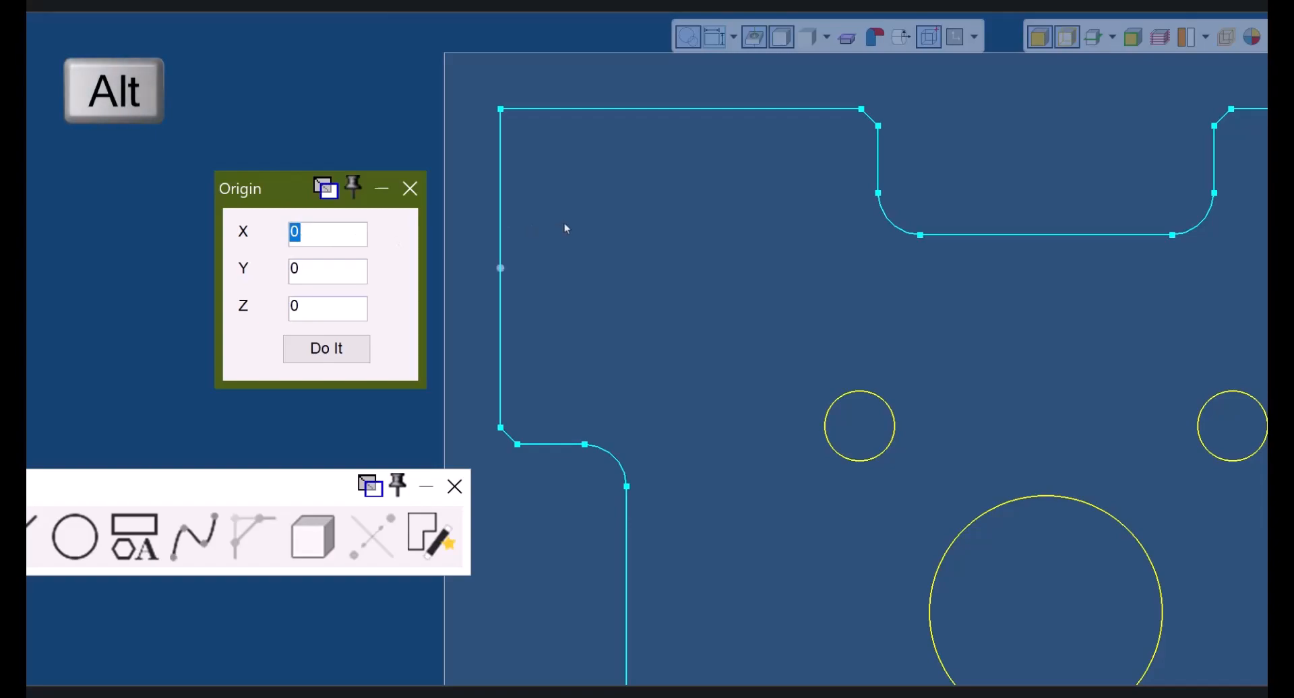
pyautogui.click(503, 111)
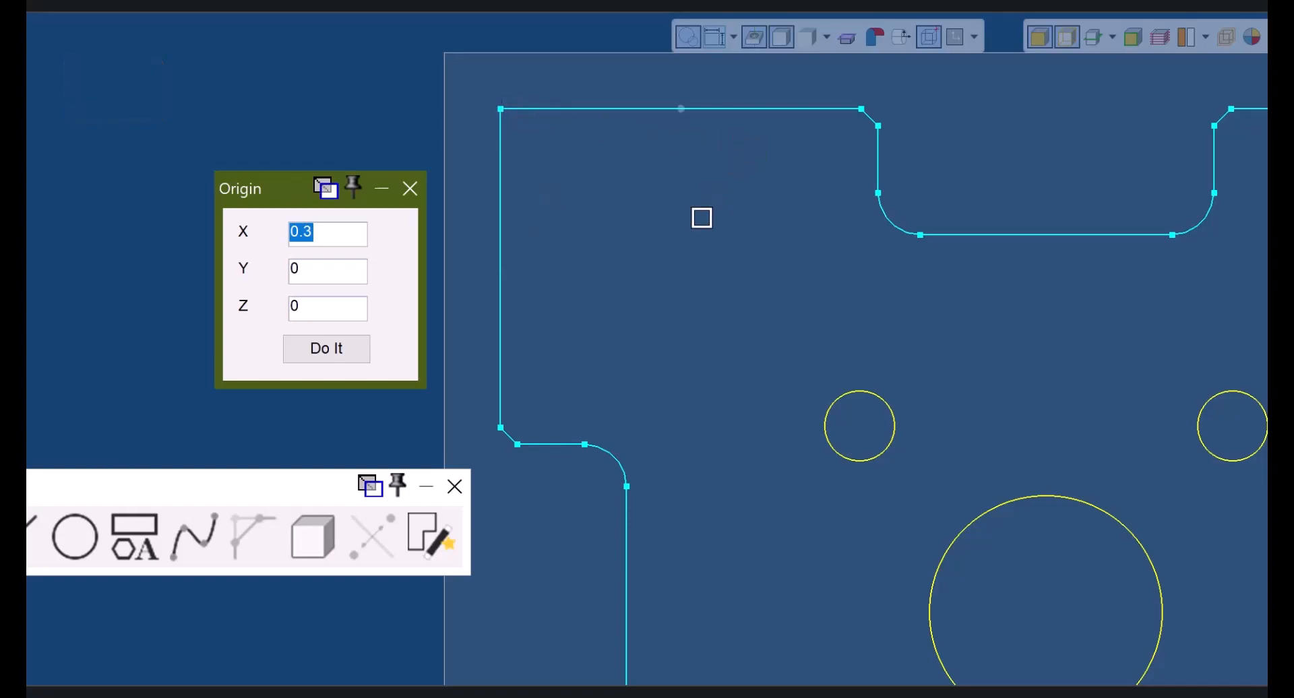
pyautogui.press('alt')
pyautogui.click(627, 485)
pyautogui.click(344, 270)
pyautogui.click(626, 486)
pyautogui.click(333, 314)
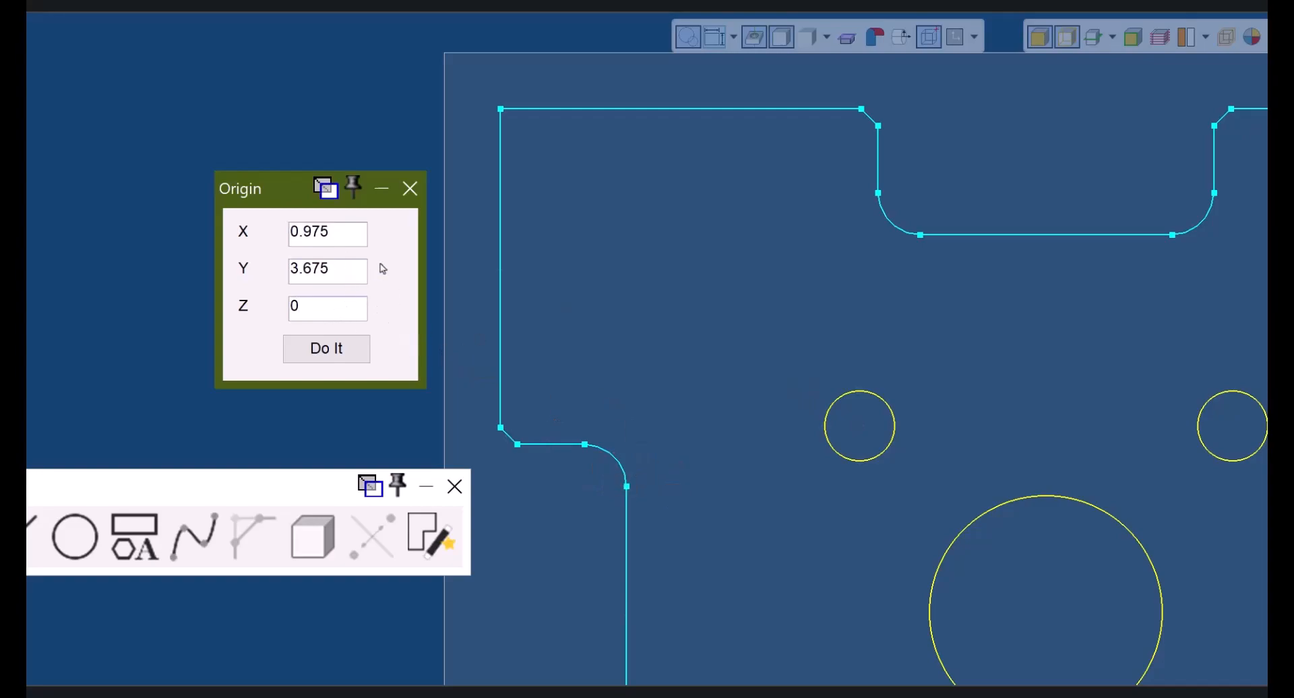
# - Open the Bolt Circle settings and fill the centre coordinates from the upper-right small hole: X 4.225, Y 4
pyautogui.click(229, 485)
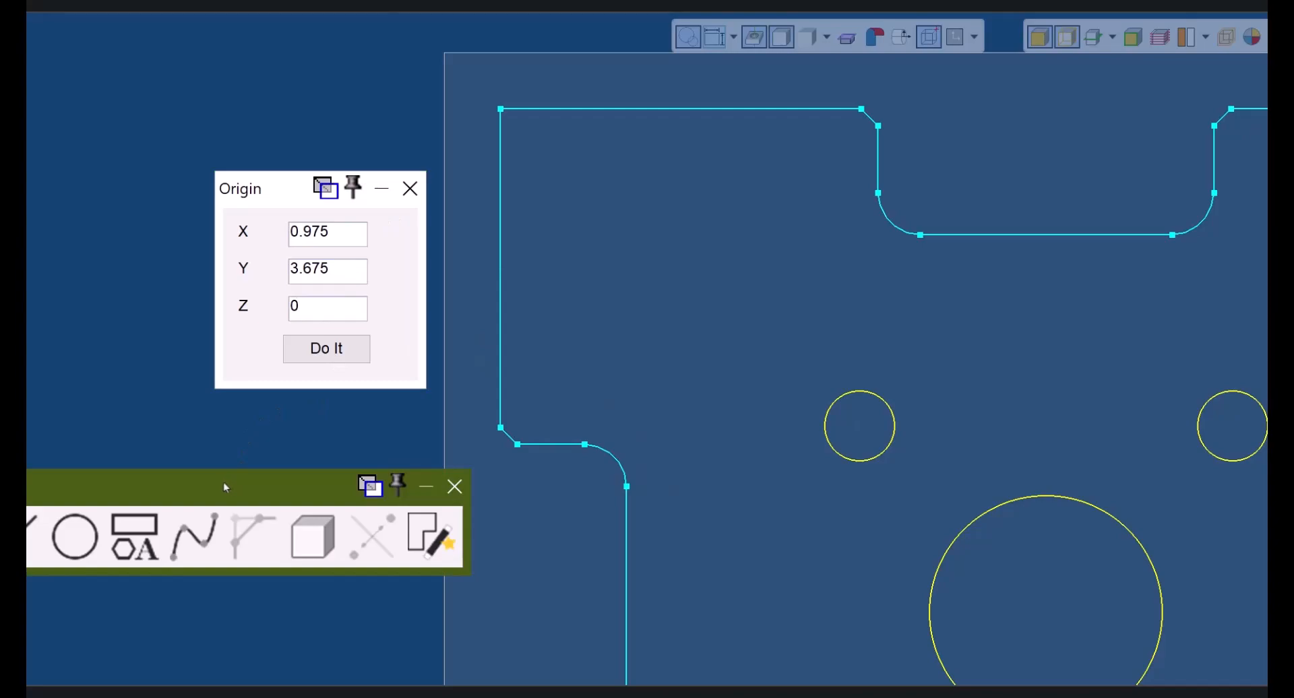
pyautogui.press('1')
pyautogui.press('3')
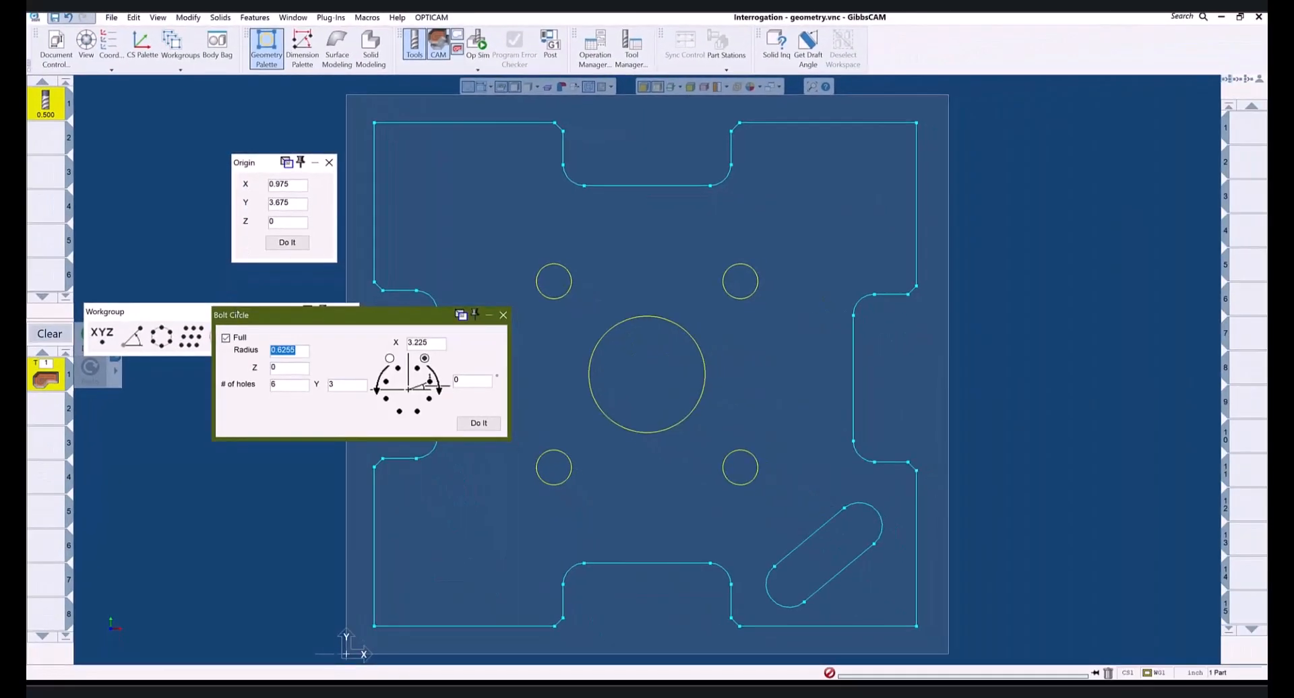
pyautogui.moveTo(295, 320); pyautogui.dragTo(296, 320)
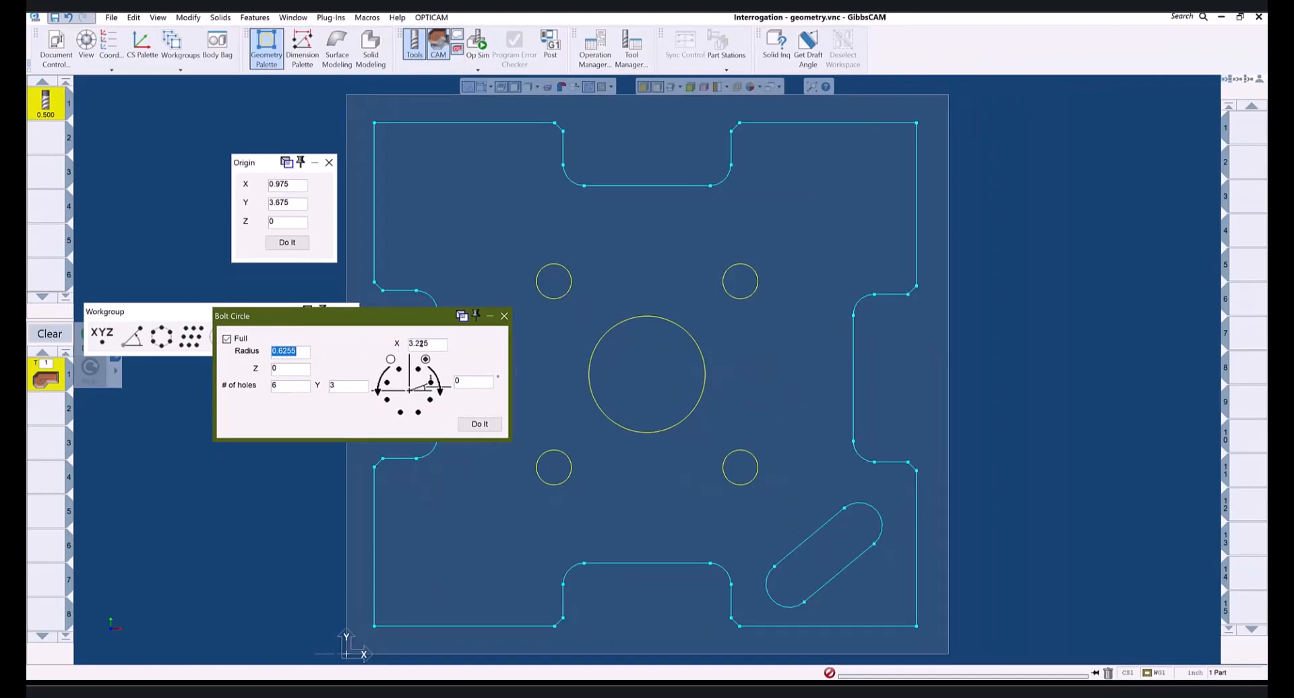
pyautogui.click(433, 344)
pyautogui.write('0')
pyautogui.click(727, 269)
pyautogui.click(342, 389)
pyautogui.click(725, 270)
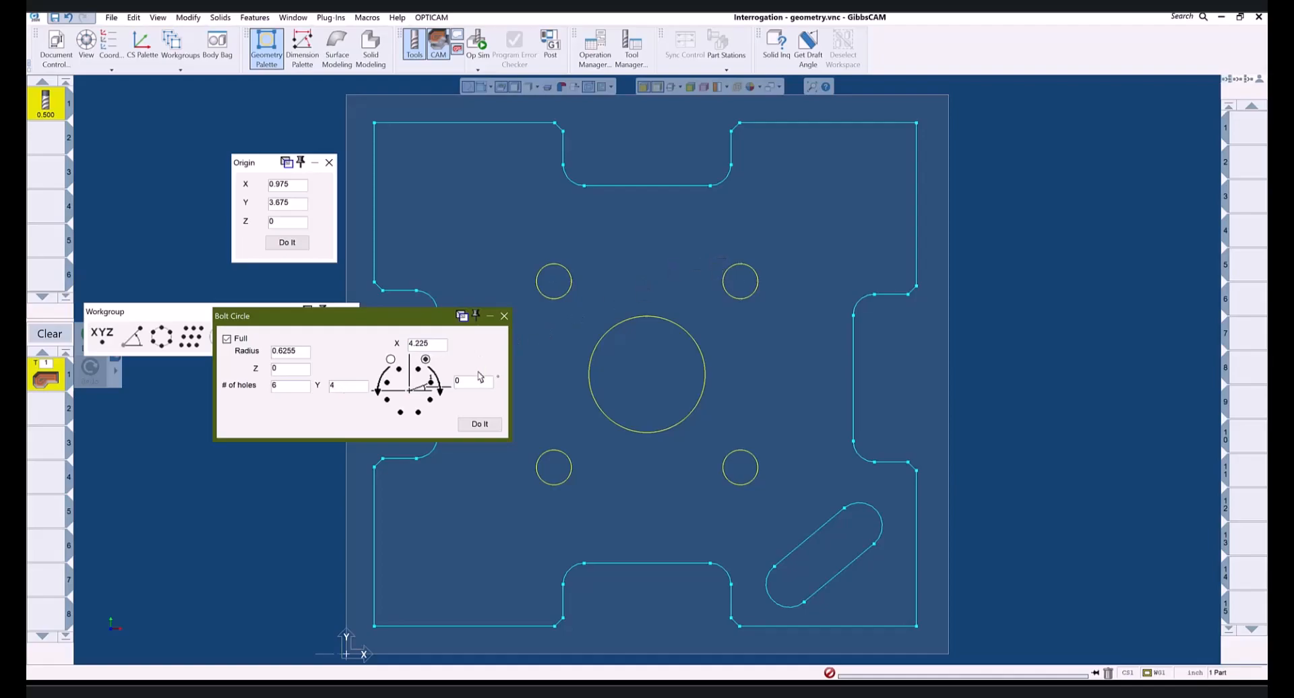
# - Fill the bolt circle's radius from the upper-left small hole and close the Bolt Circle settings
pyautogui.doubleClick(303, 353)
pyautogui.click(545, 270)
pyautogui.click(504, 316)
# - Set Milling Tool #1's diameter to 0.375, matching the upper-right small hole, and close the tool settings
pyautogui.doubleClick(46, 114)
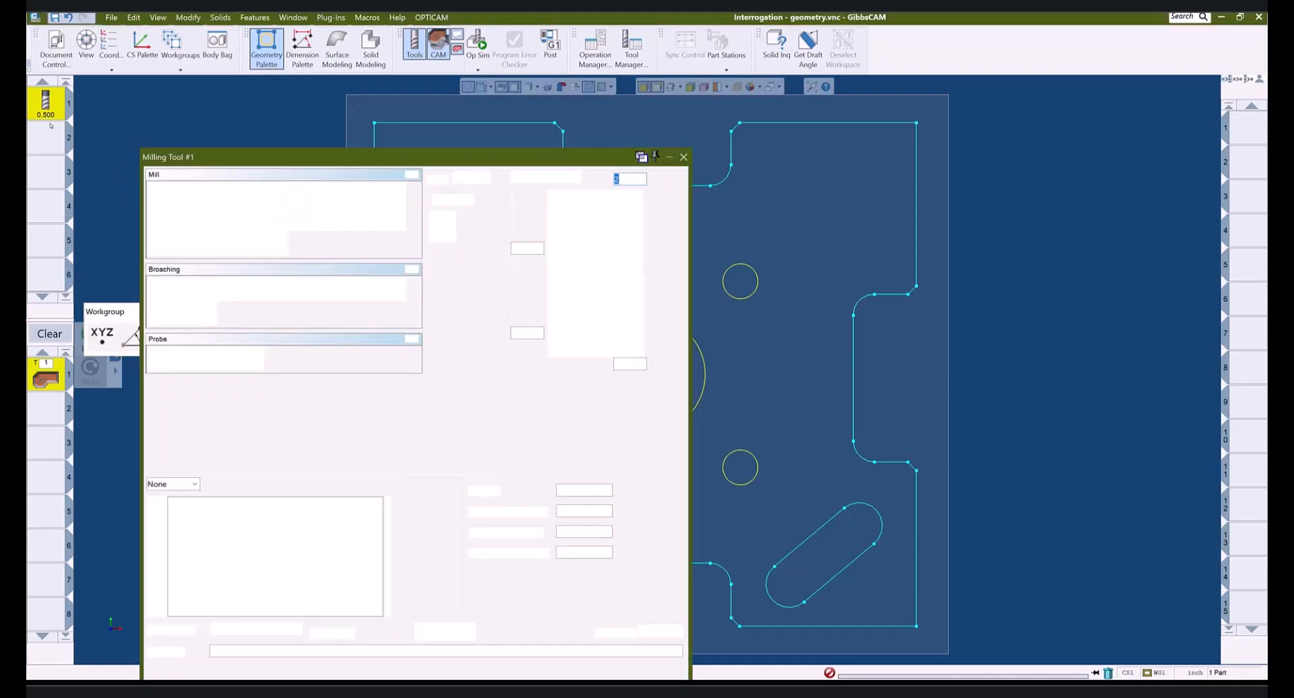
pyautogui.moveTo(532, 249); pyautogui.dragTo(496, 249)
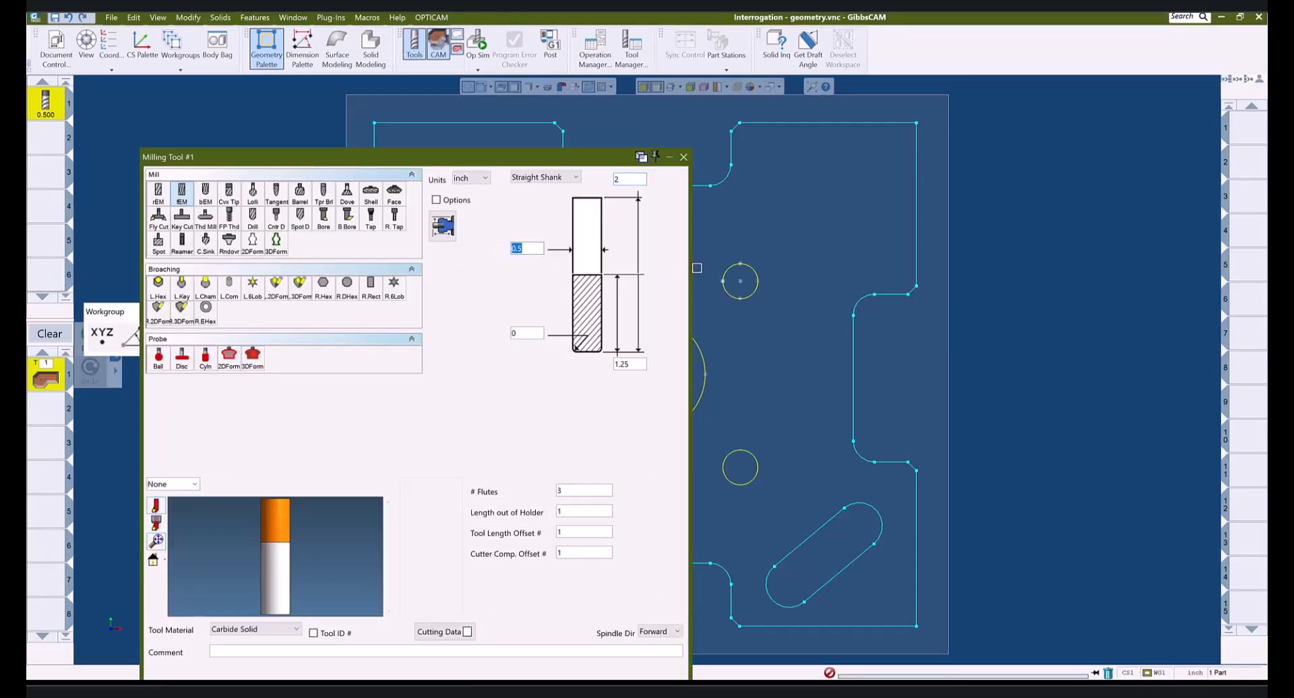
pyautogui.write('0.375')
pyautogui.press('Return')
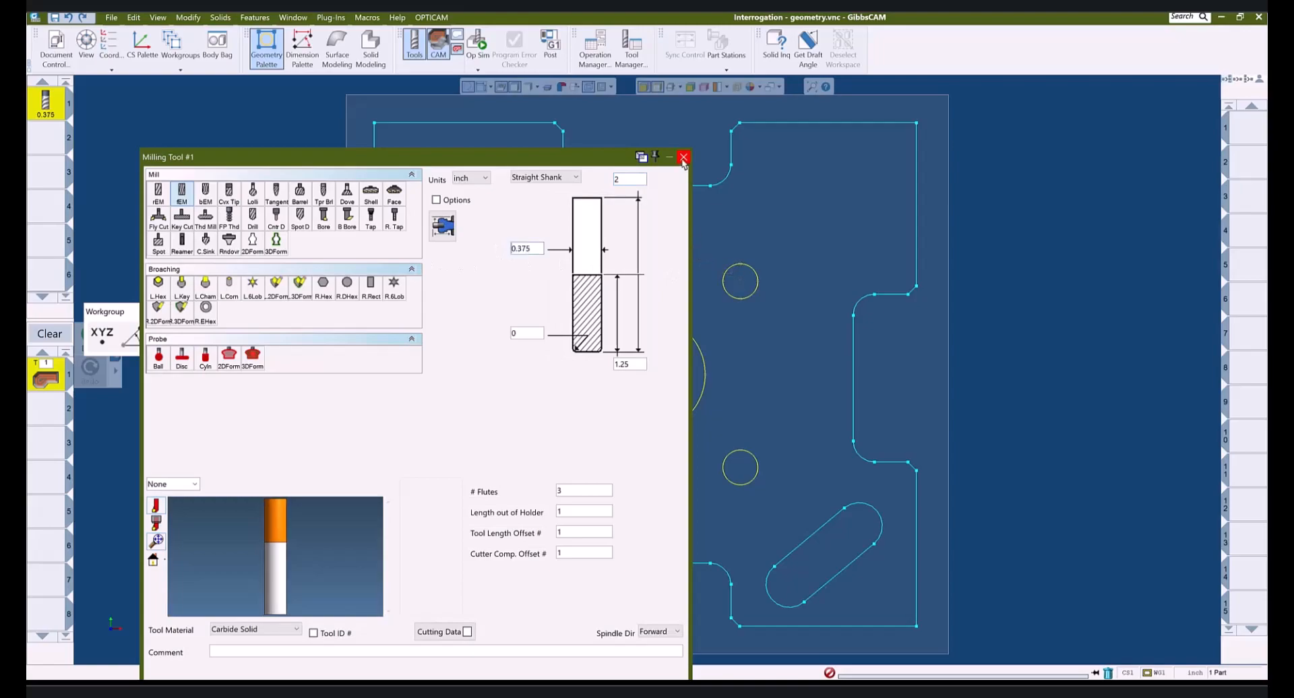
pyautogui.click(683, 157)
pyautogui.click(339, 335)
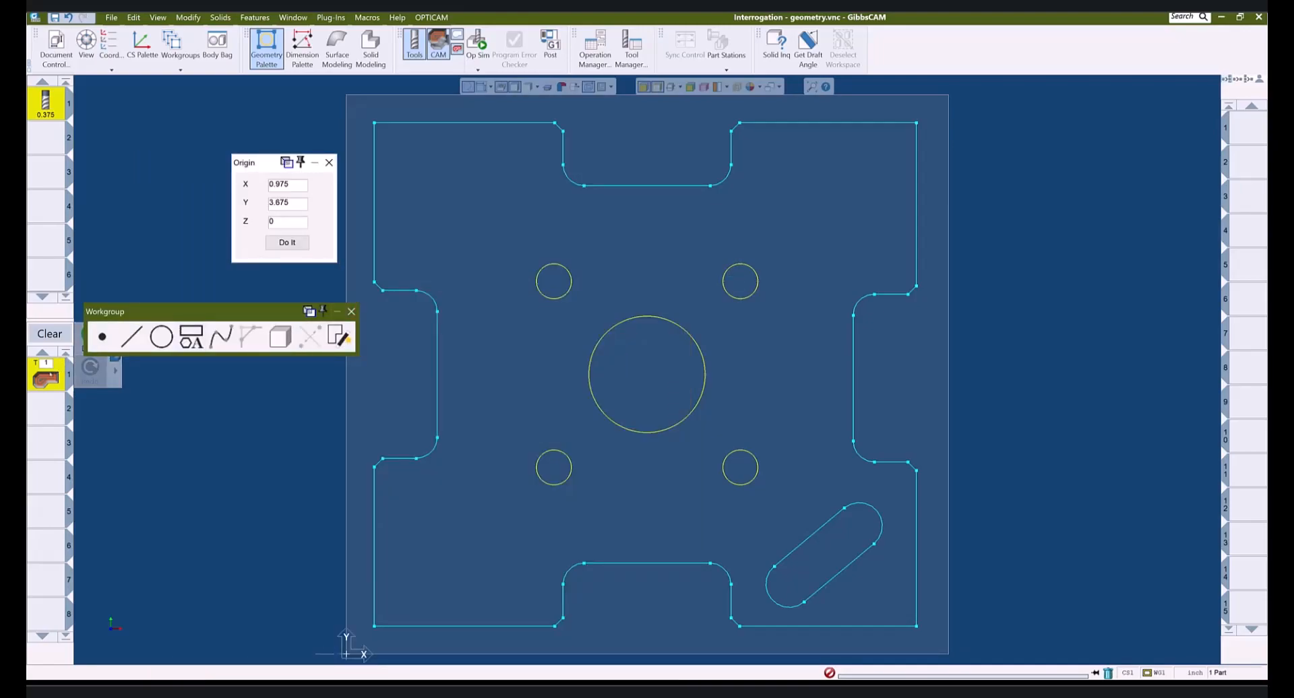
# - Fill the Roughing process's Cut Angle from the lower straight edge of the angled slot and close the process settings
pyautogui.doubleClick(46, 377)
pyautogui.moveTo(1002, 403); pyautogui.dragTo(968, 403)
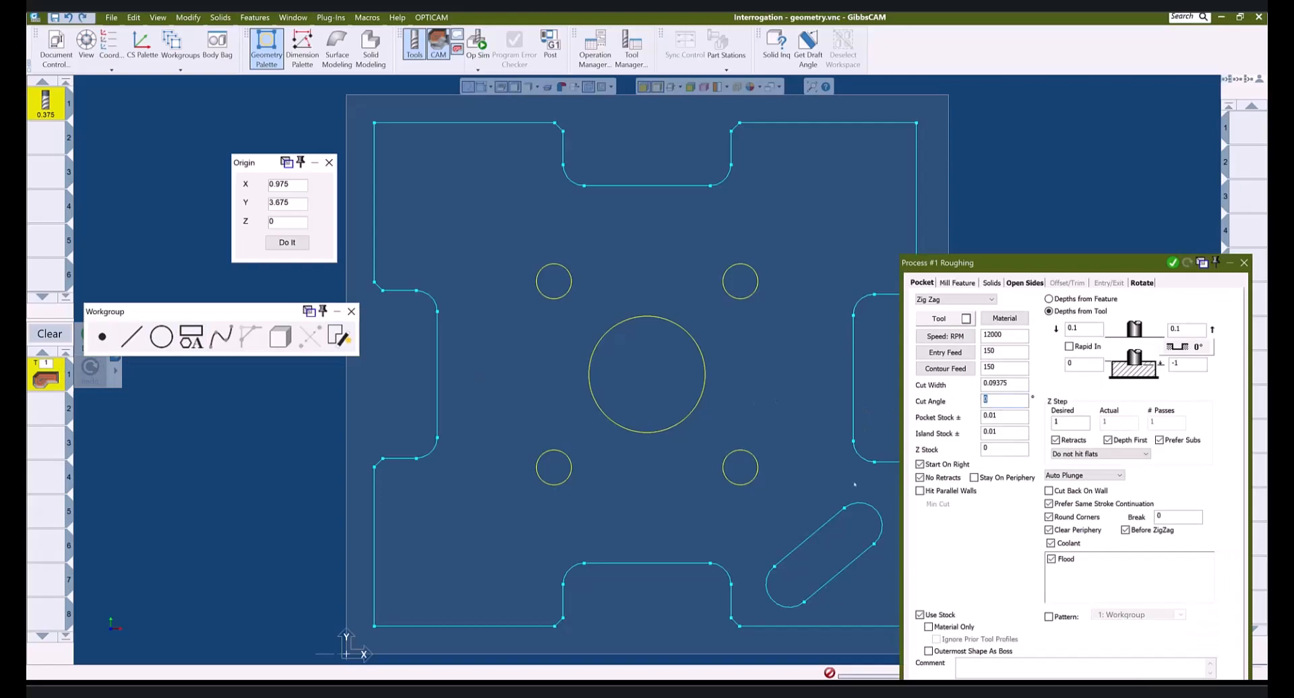
pyautogui.click(854, 563)
pyautogui.click(1243, 263)
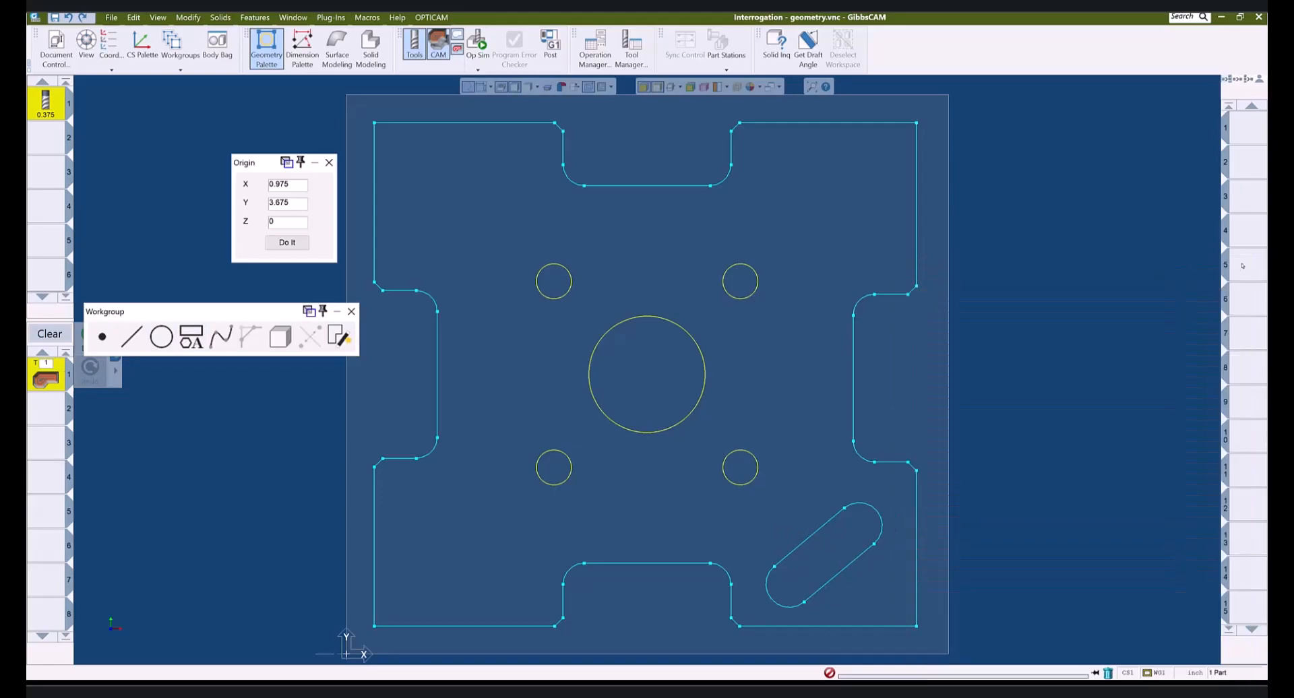
# - Close the geometry palette and hide the tool list and the CAM process list
pyautogui.click(351, 311)
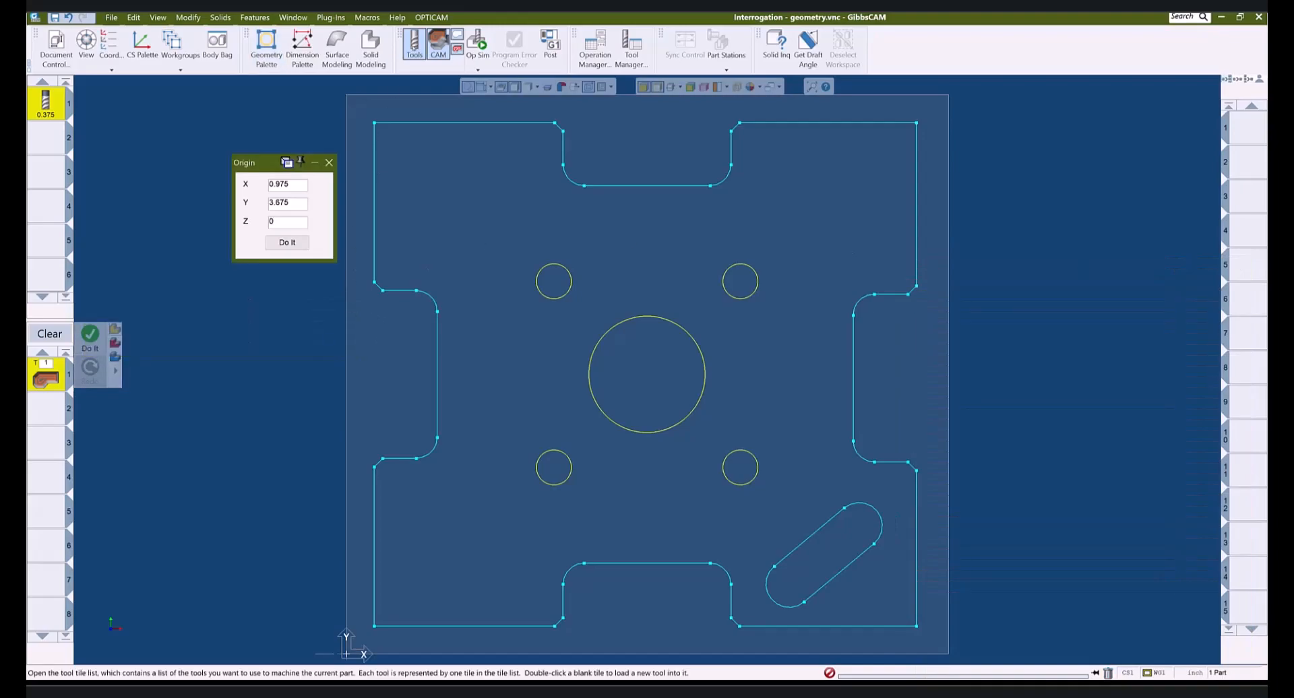
pyautogui.click(415, 47)
pyautogui.click(438, 47)
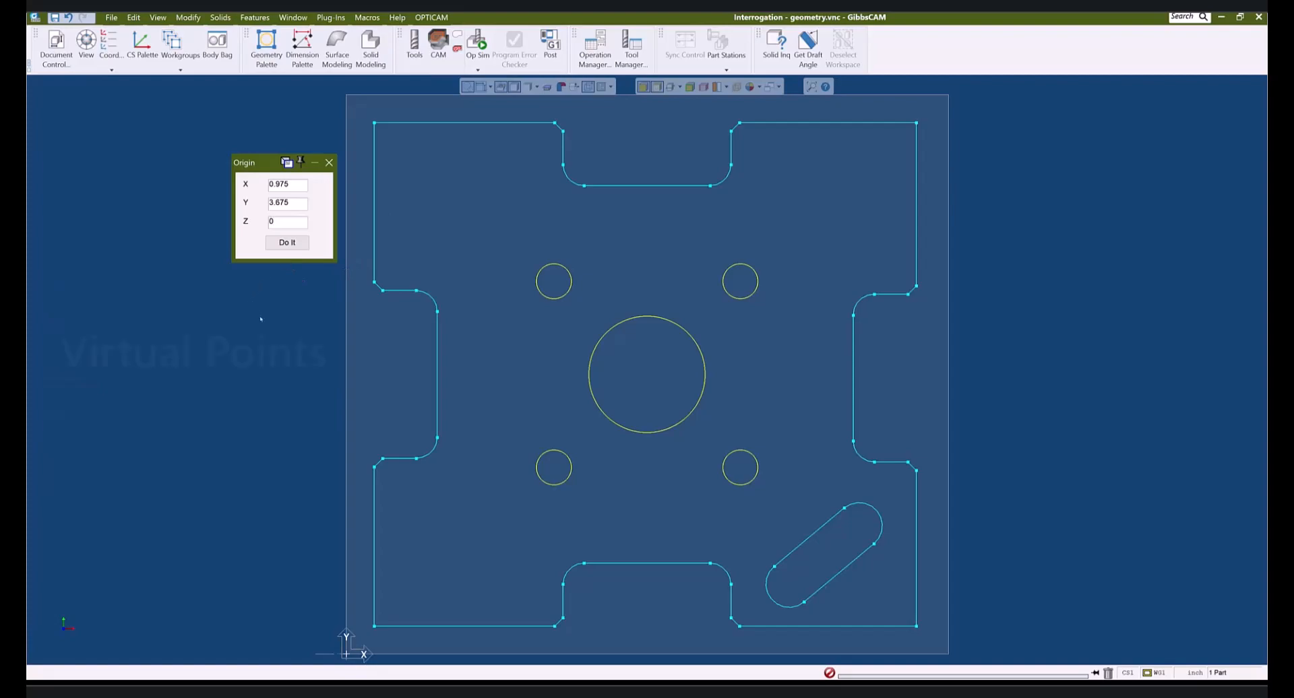
# - Clear the Origin dialog's coordinates by setting both X and Y to 0
pyautogui.doubleClick(288, 184)
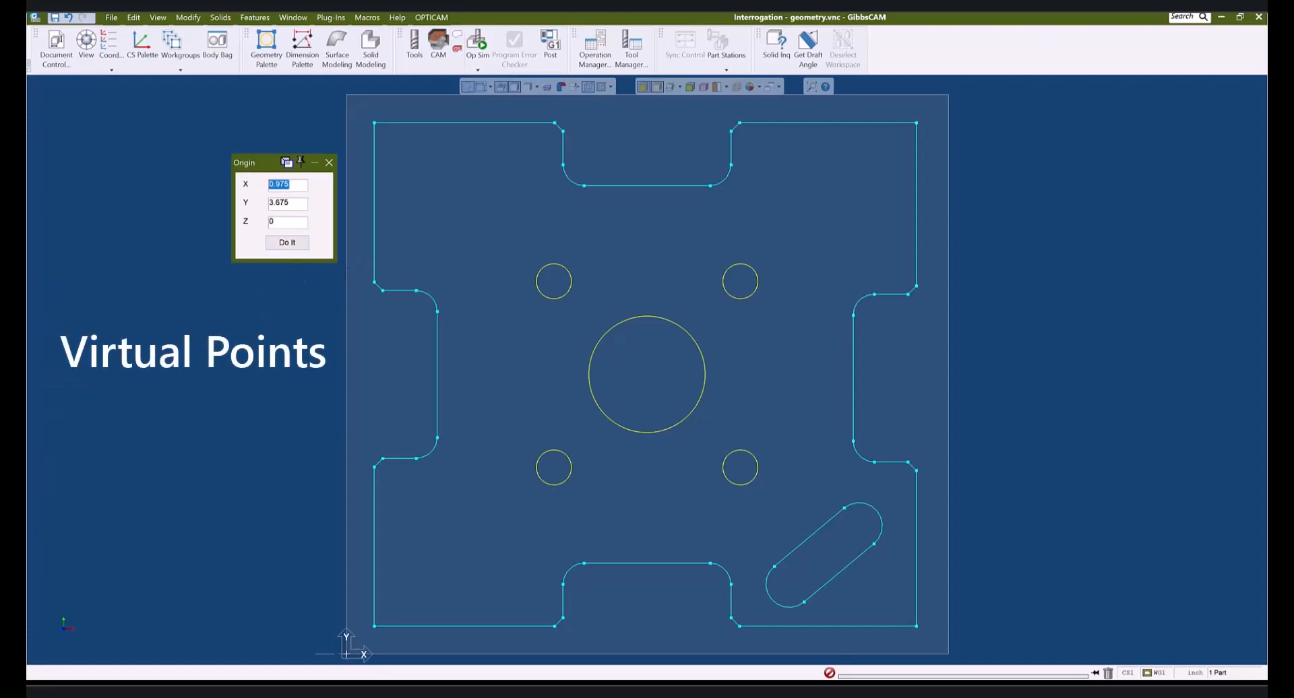
pyautogui.write('0')
pyautogui.press('Tab')
pyautogui.write('0')
pyautogui.press('Tab')
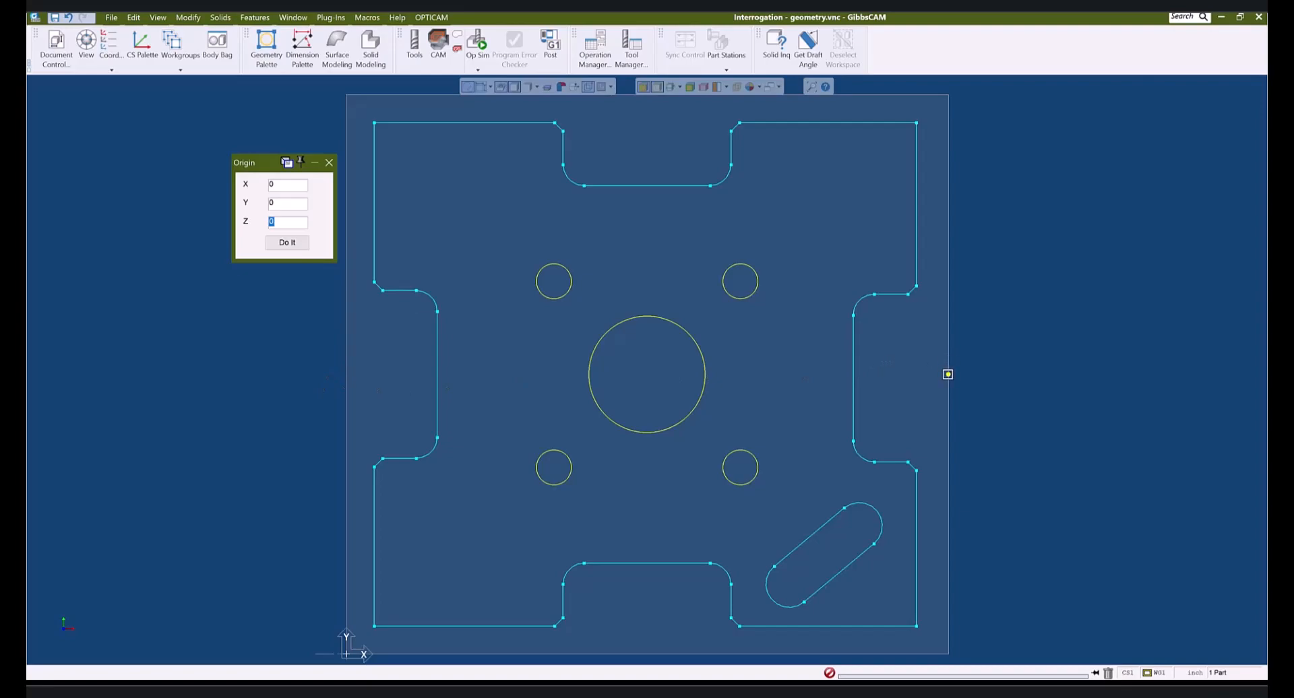
pyautogui.click(288, 186)
pyautogui.scroll(-1, 417, 202)
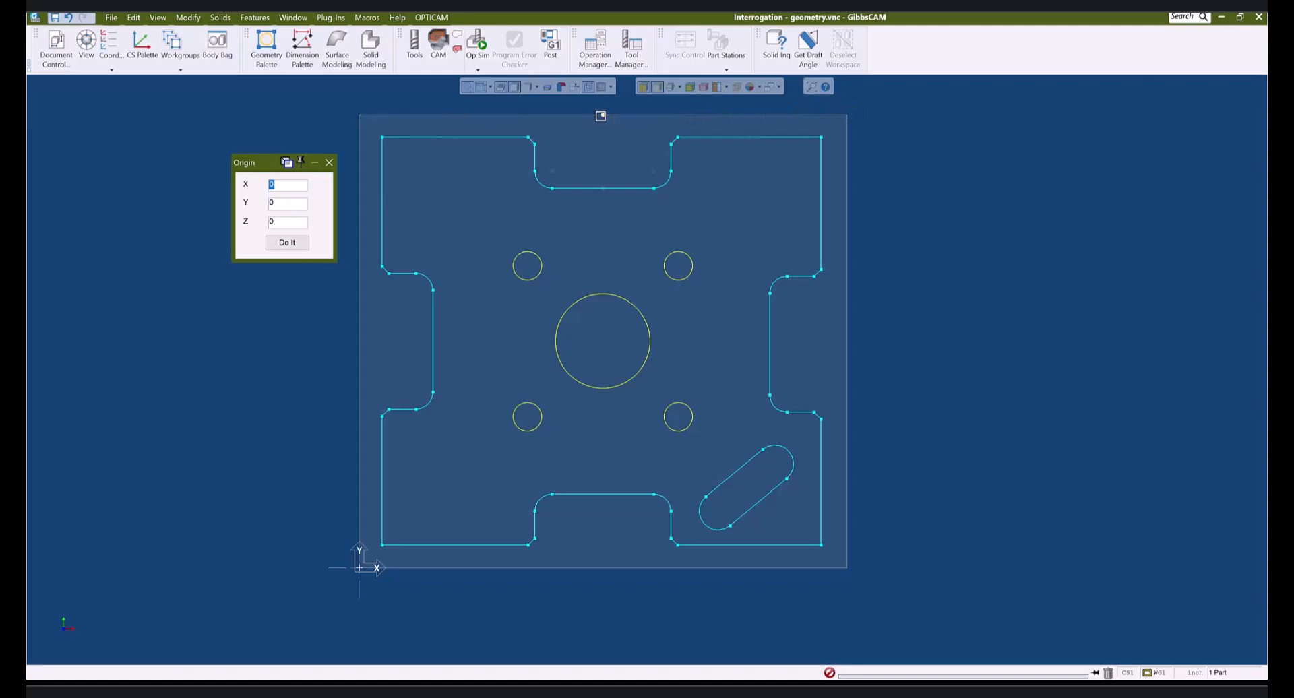
# - Switch to the Interrogation Solid.vnc part and hide its geometry so only the solid is shown
pyautogui.click(480, 691)
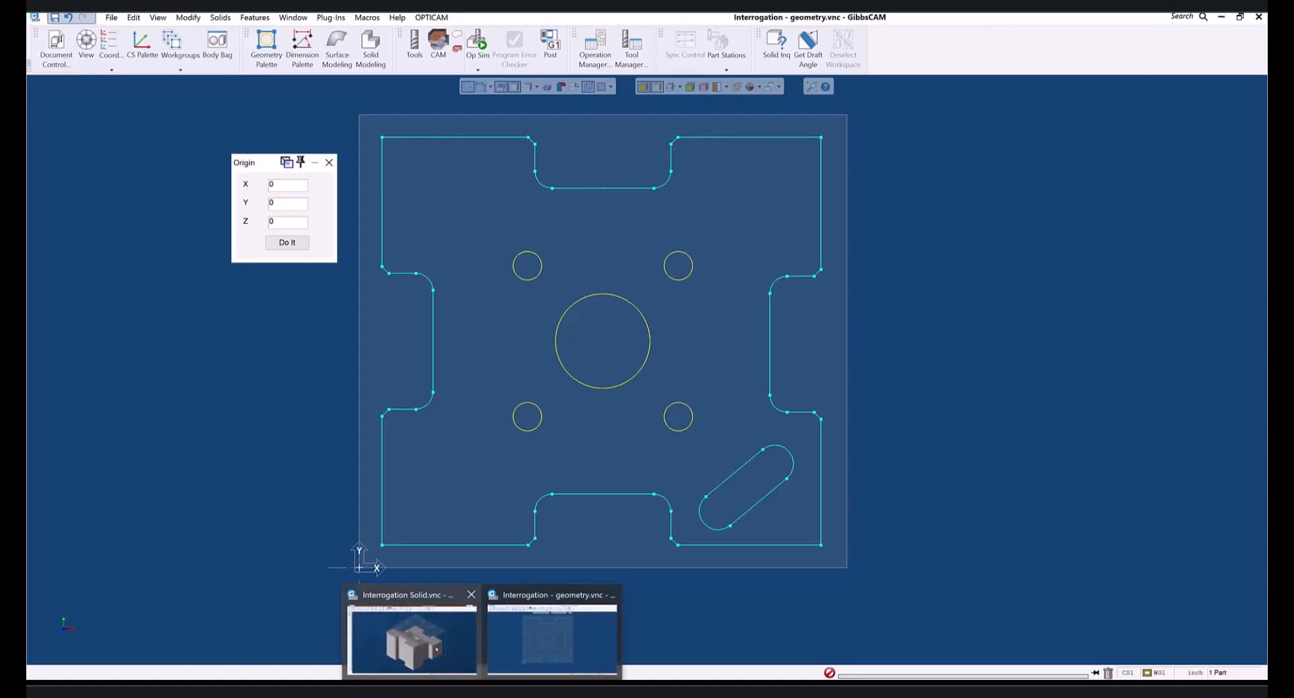
pyautogui.click(437, 650)
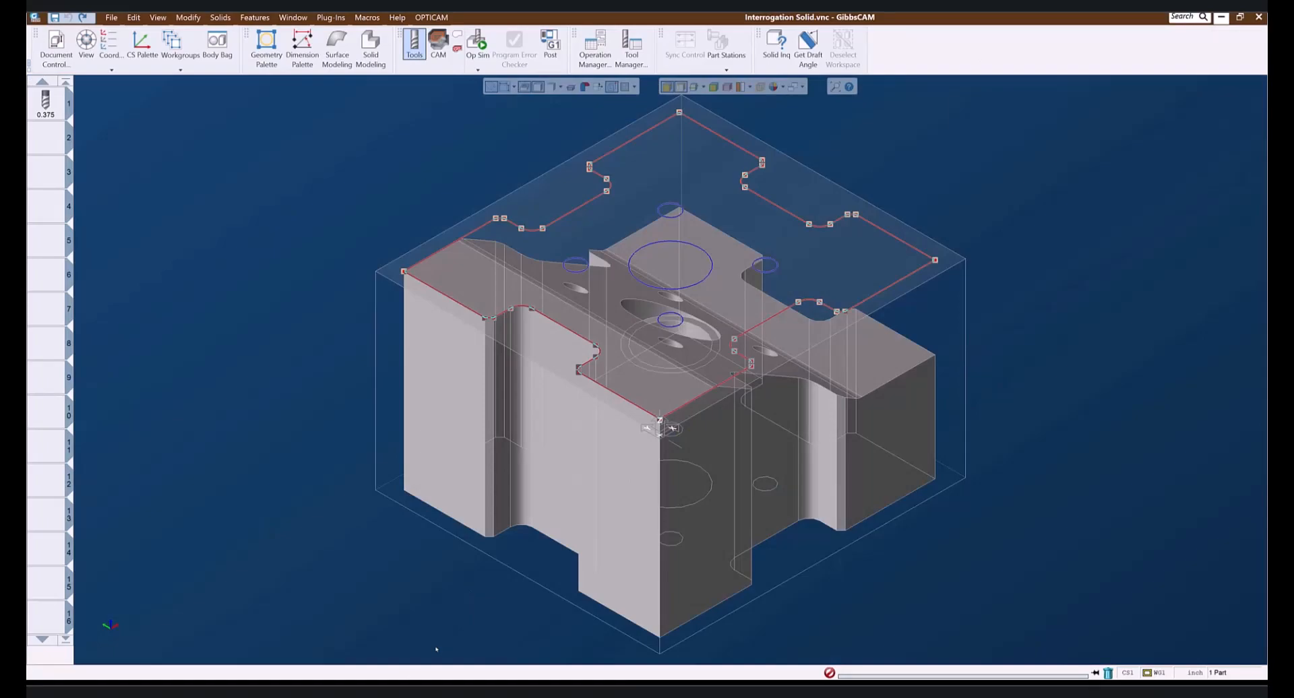
pyautogui.click(490, 87)
pyautogui.moveTo(560, 239); pyautogui.dragTo(465, 253, button='middle')
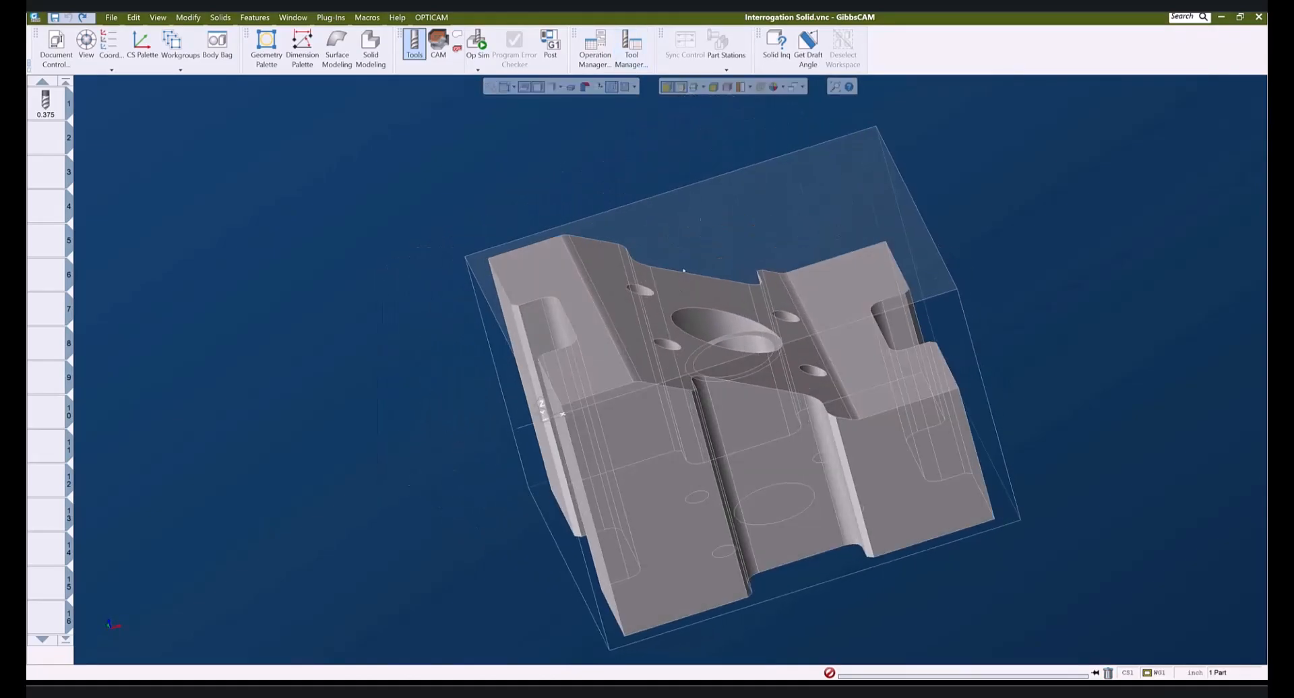
# - Select the solid's sloped face around the central bore, and clear the selection
pyautogui.click(686, 287)
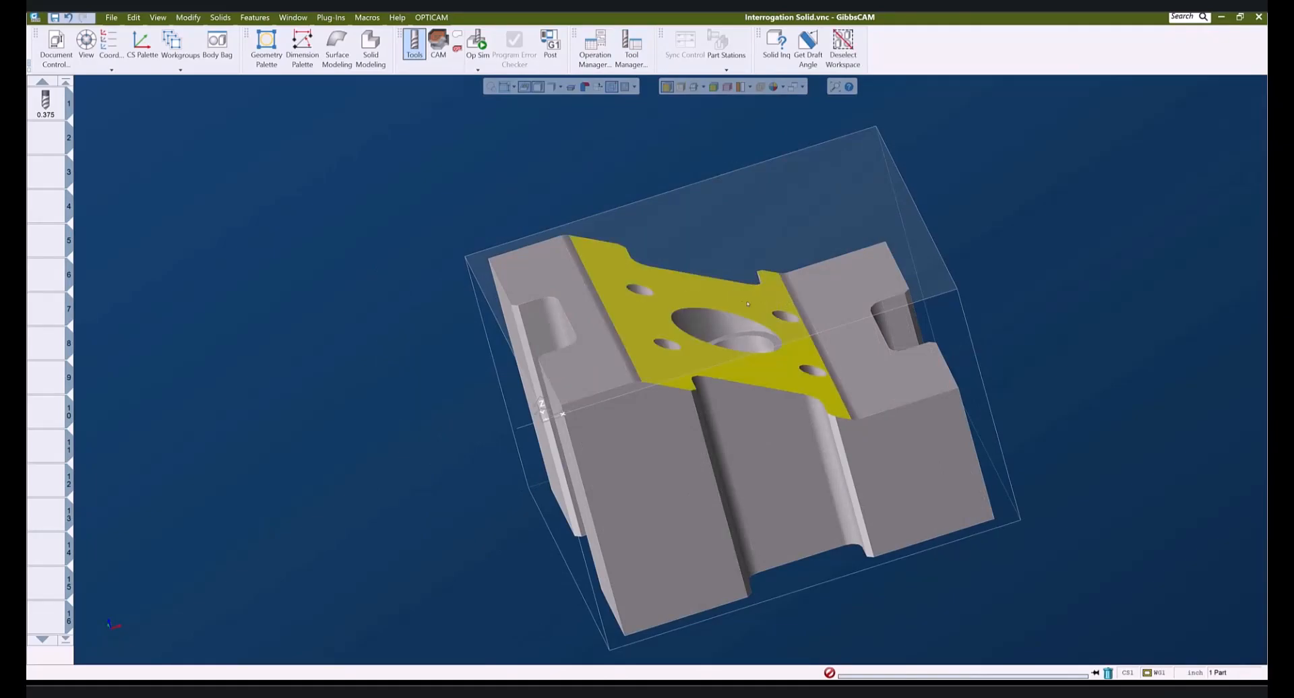
pyautogui.moveTo(995, 497); pyautogui.dragTo(850, 390, button='middle')
pyautogui.click(841, 181)
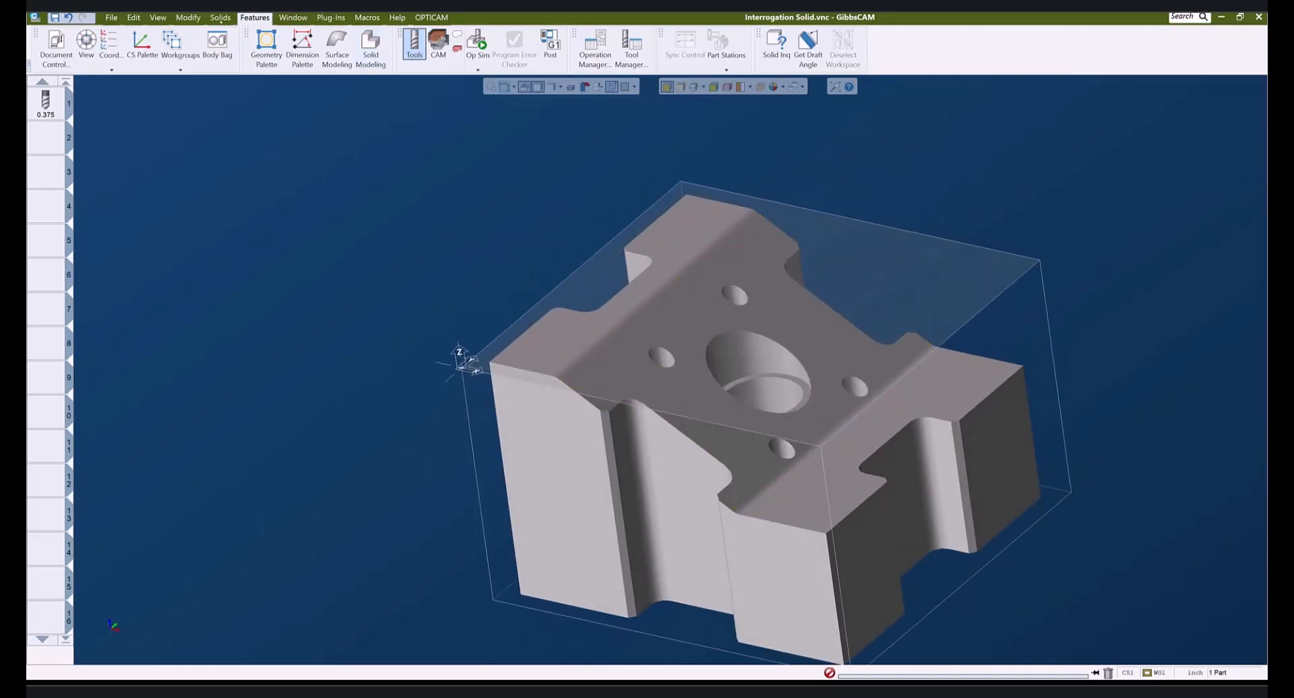
# - Open the Move Part Origin settings for the solid and set the origin's Z value to -4
pyautogui.click(188, 18)
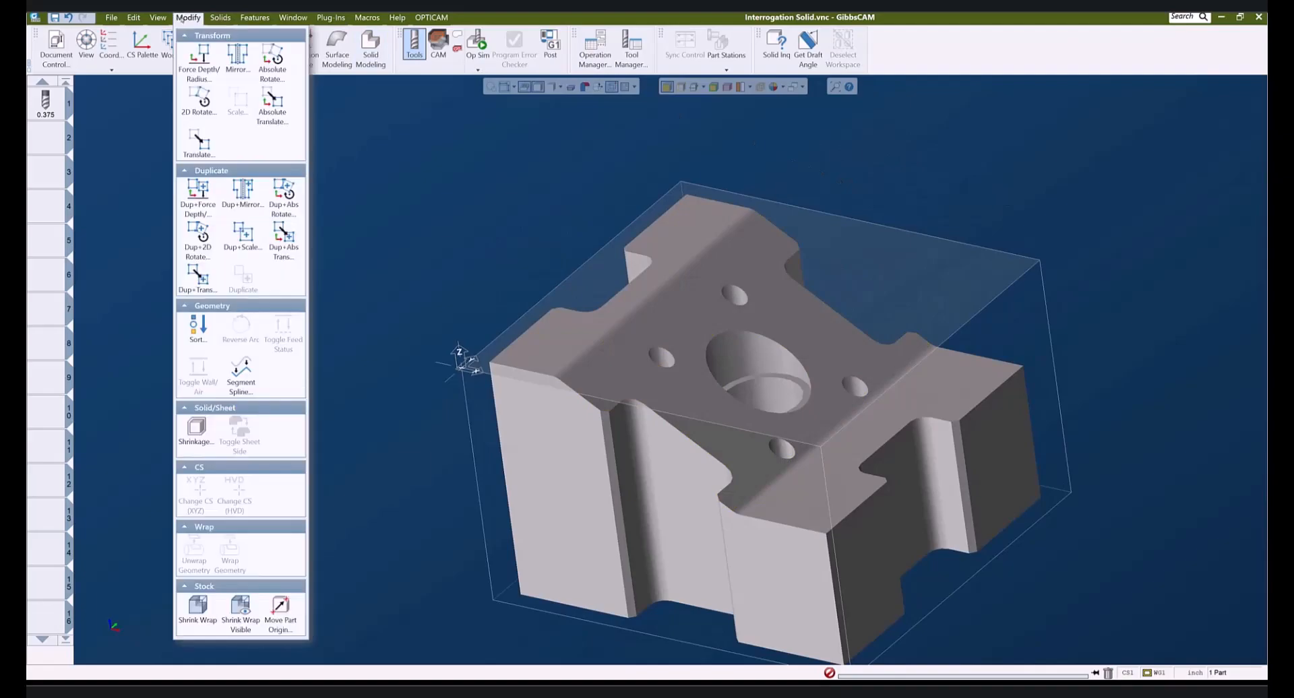
pyautogui.click(278, 617)
pyautogui.moveTo(147, 133); pyautogui.dragTo(364, 261)
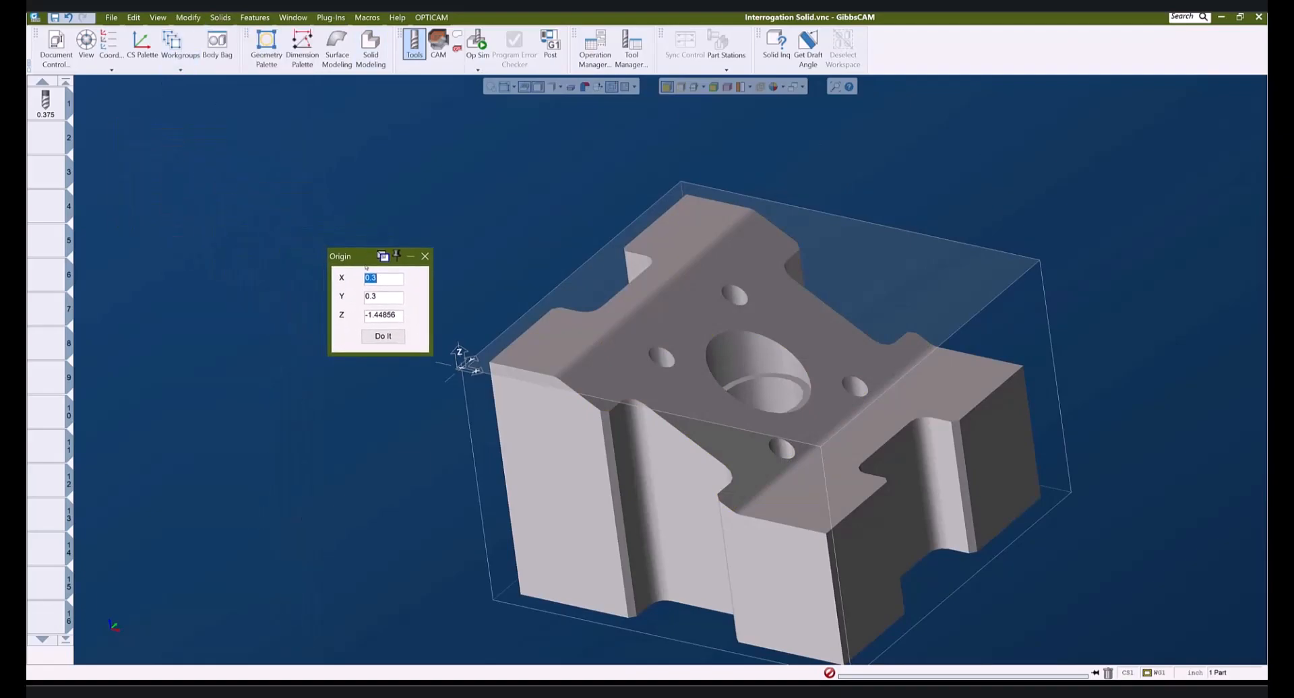
pyautogui.moveTo(819, 516); pyautogui.dragTo(664, 524, button='middle')
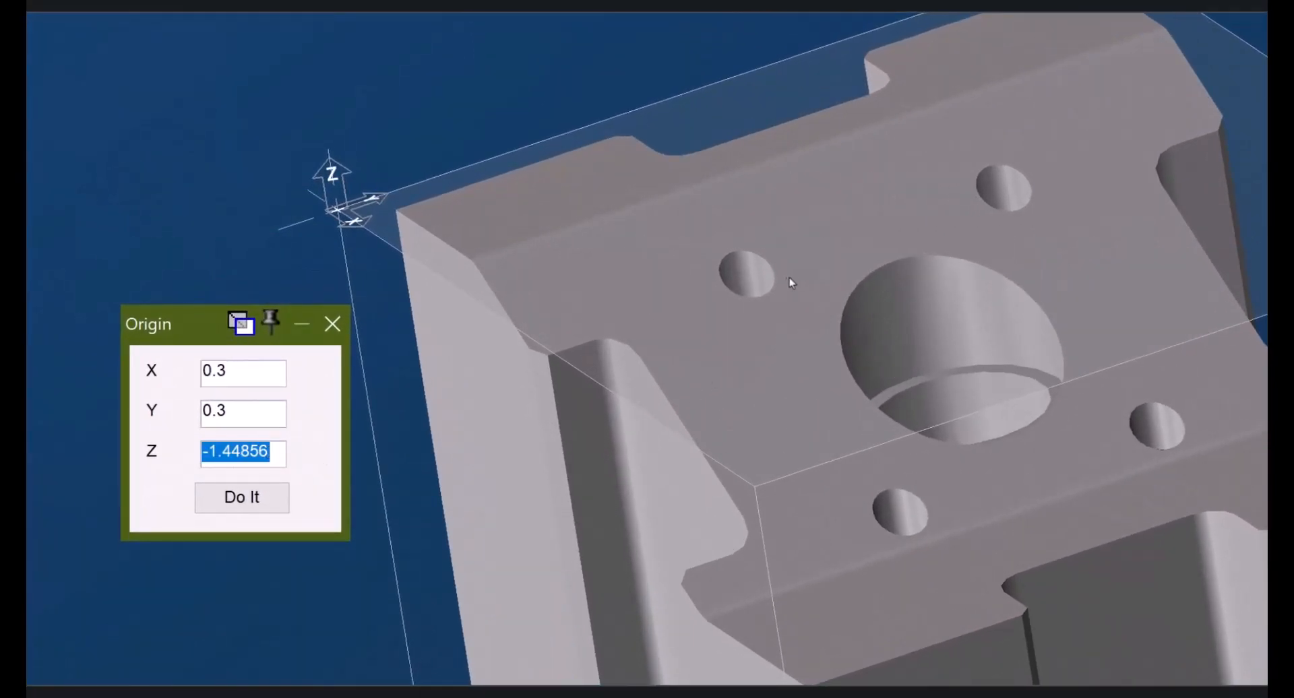
pyautogui.write('-4')
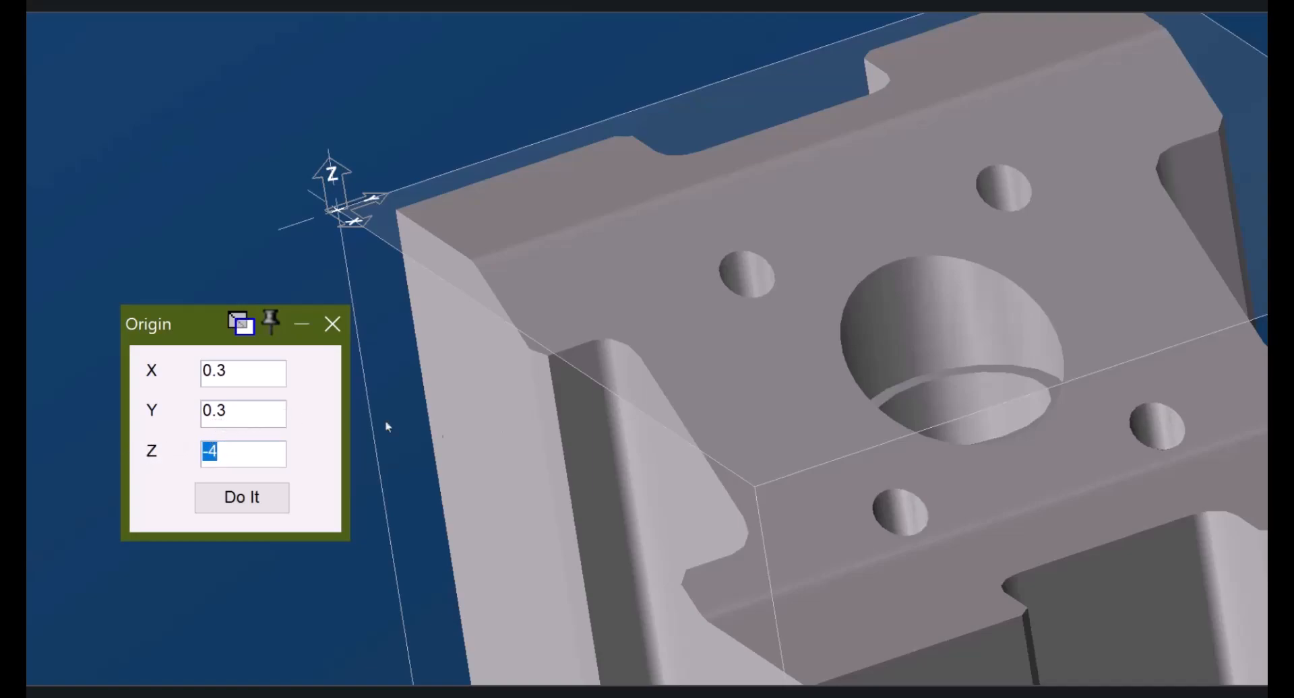
# - Interrogate the solid to fill the origin's Z with -1.44856 from the central bore and X with 1.43301 from the edge blend, and close the dialog
pyautogui.click(909, 317)
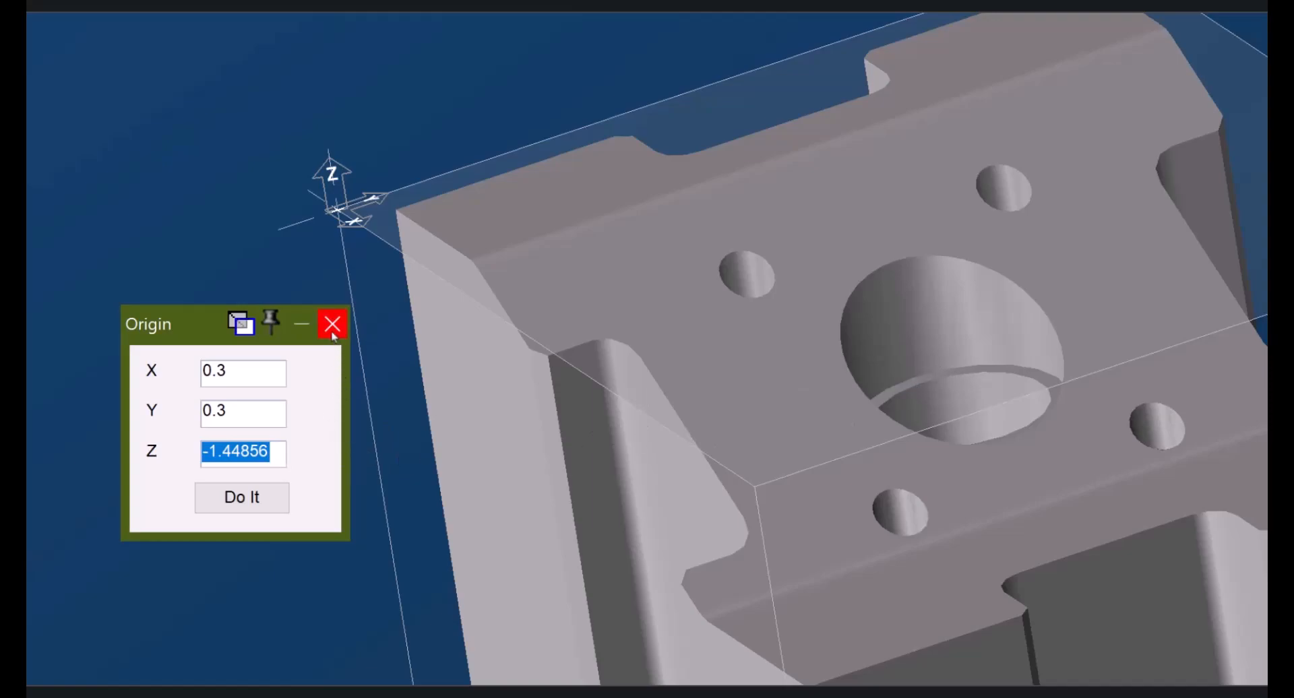
pyautogui.doubleClick(196, 371)
pyautogui.scroll(5, 965, 390)
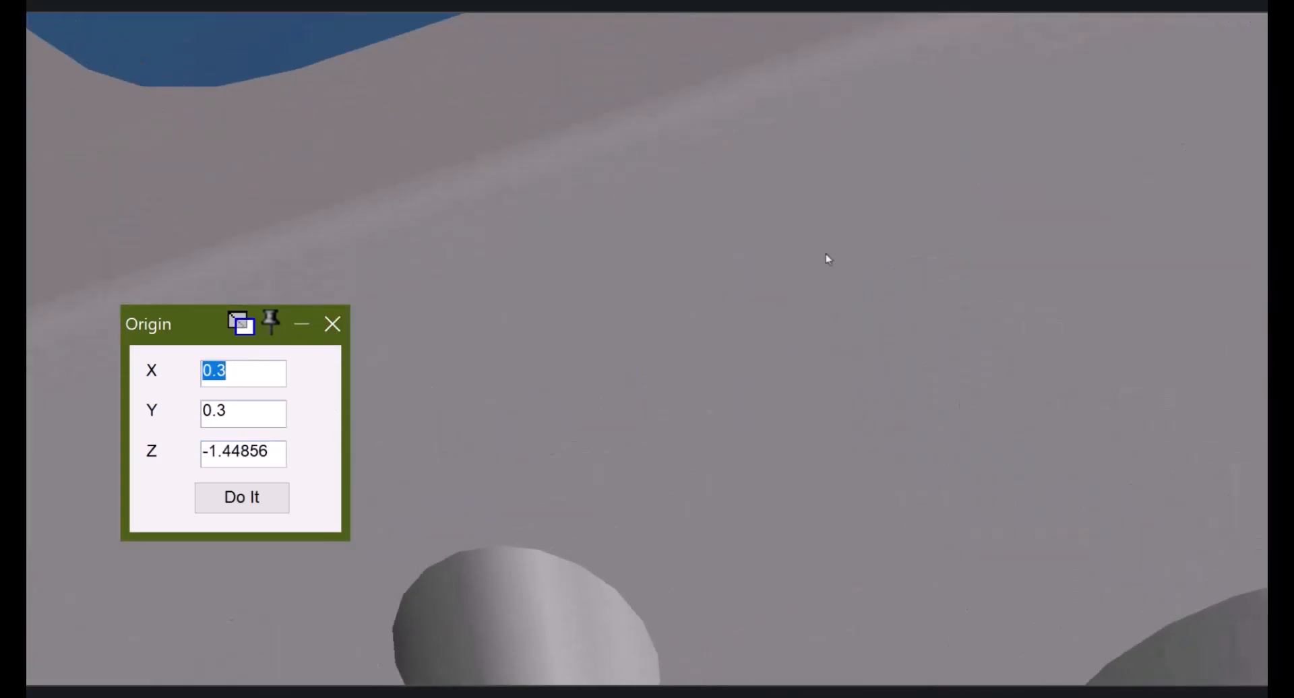
pyautogui.click(676, 120)
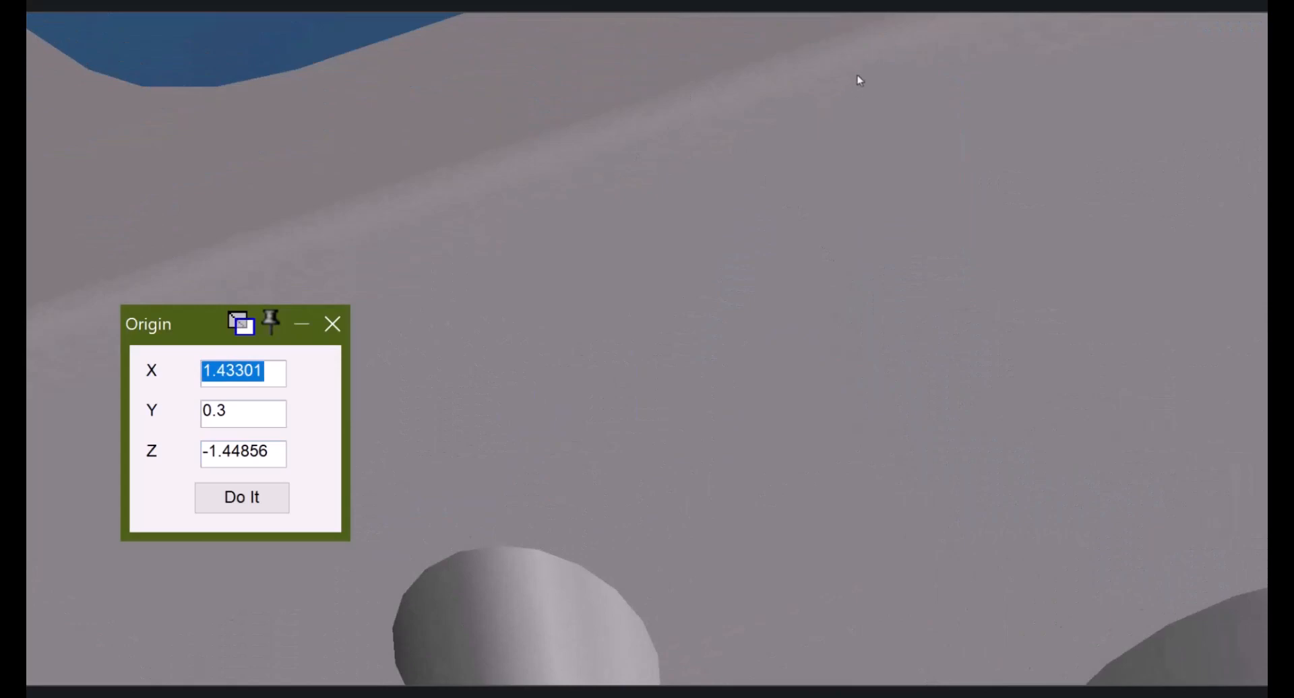
pyautogui.click(871, 5)
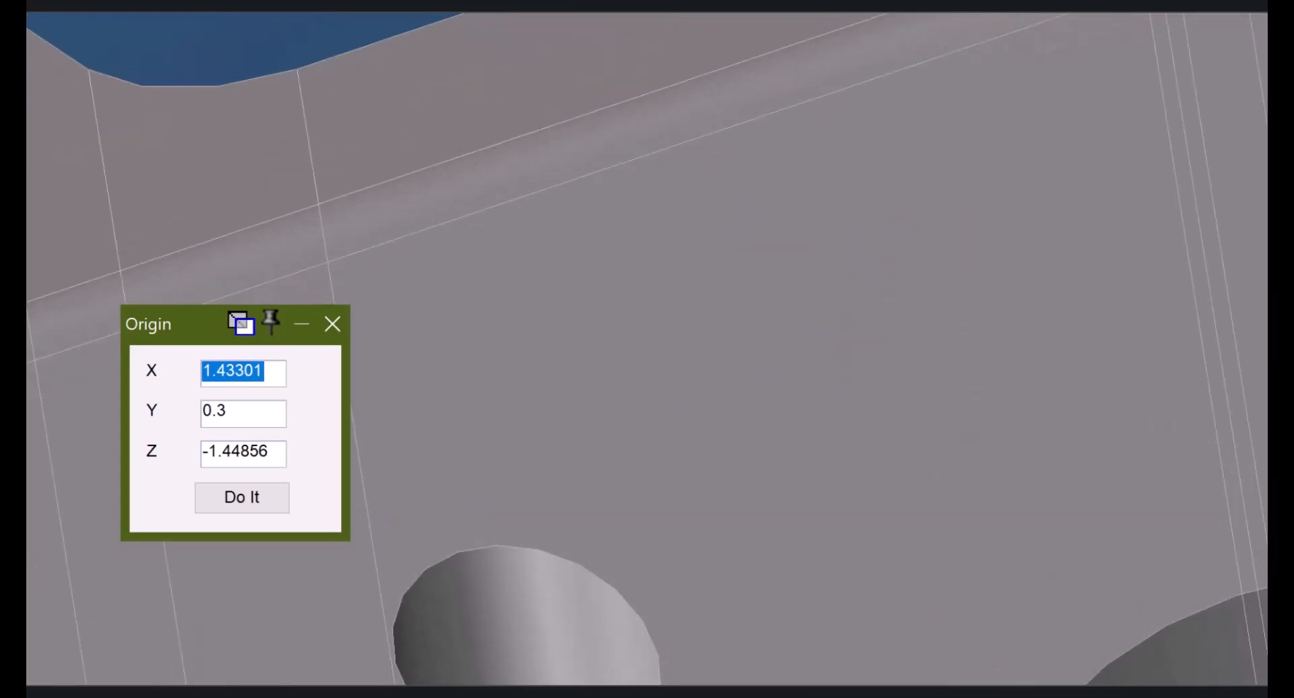
pyautogui.click(336, 330)
# - Set up a Holes process using the 0.375 drill
pyautogui.hotkey('ctrl', 'i')
pyautogui.hotkey('ctrl', 'u')
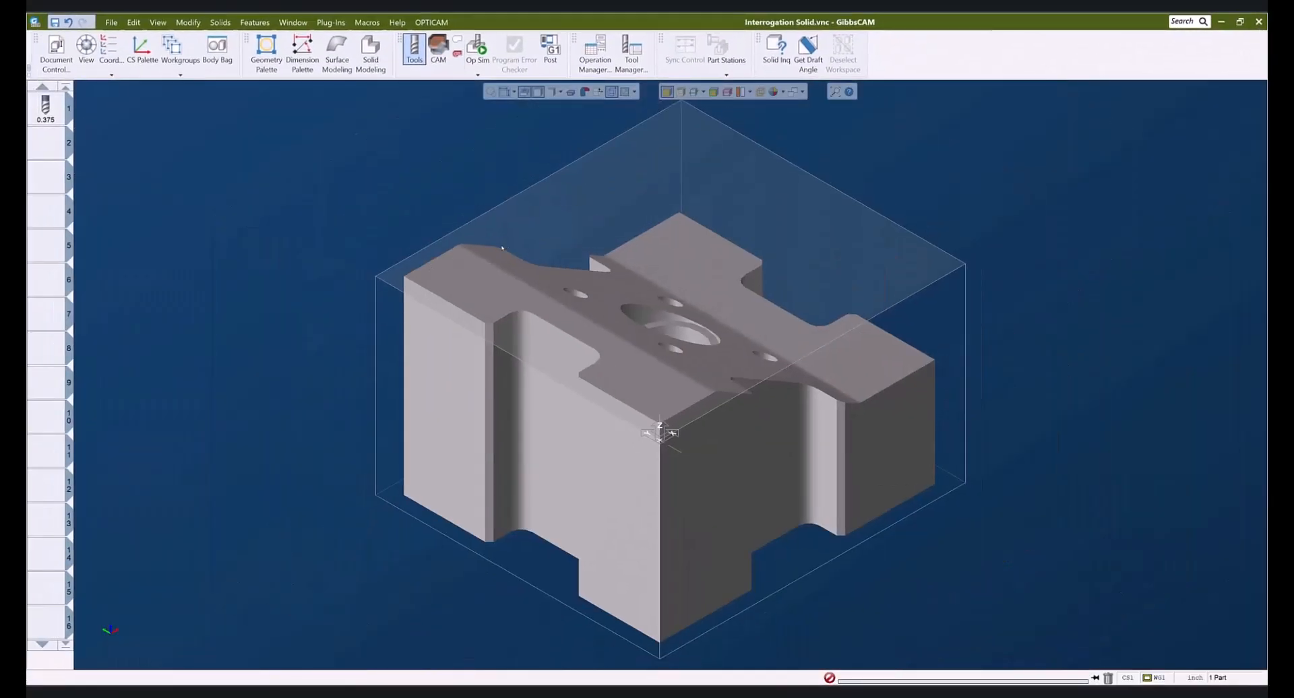
pyautogui.moveTo(746, 565); pyautogui.dragTo(594, 531, button='middle')
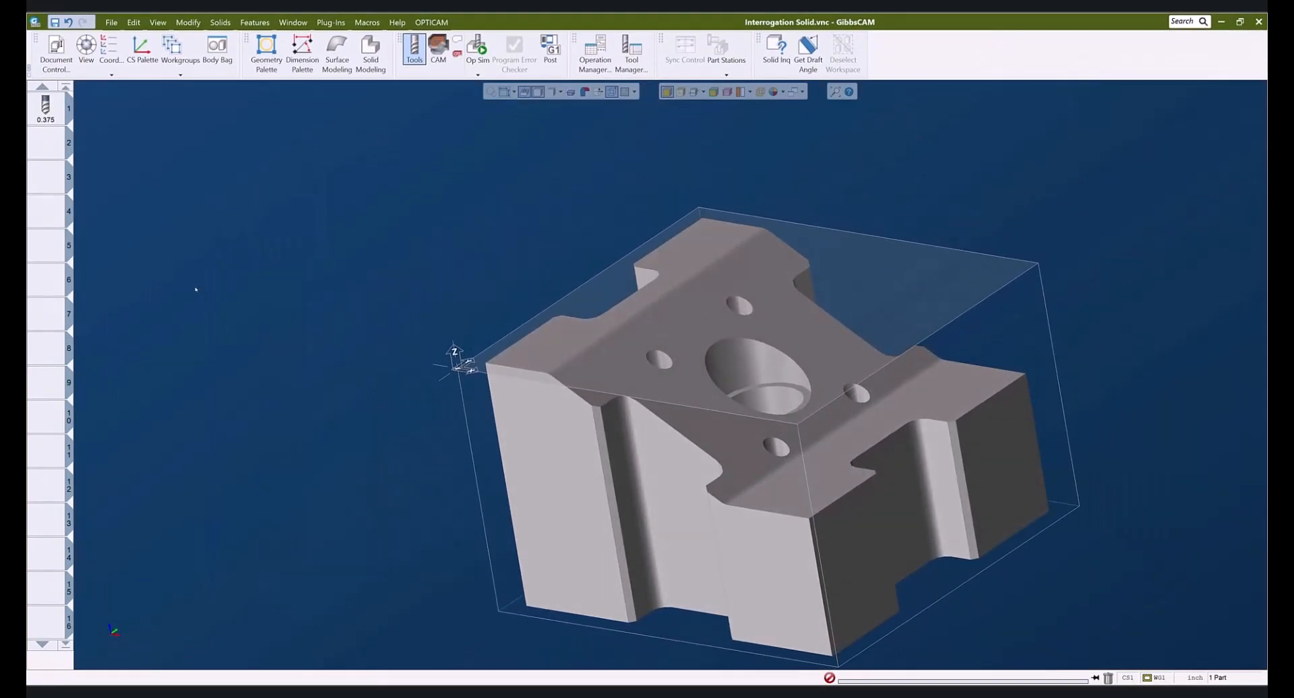
pyautogui.click(438, 51)
pyautogui.moveTo(46, 106); pyautogui.dragTo(46, 378)
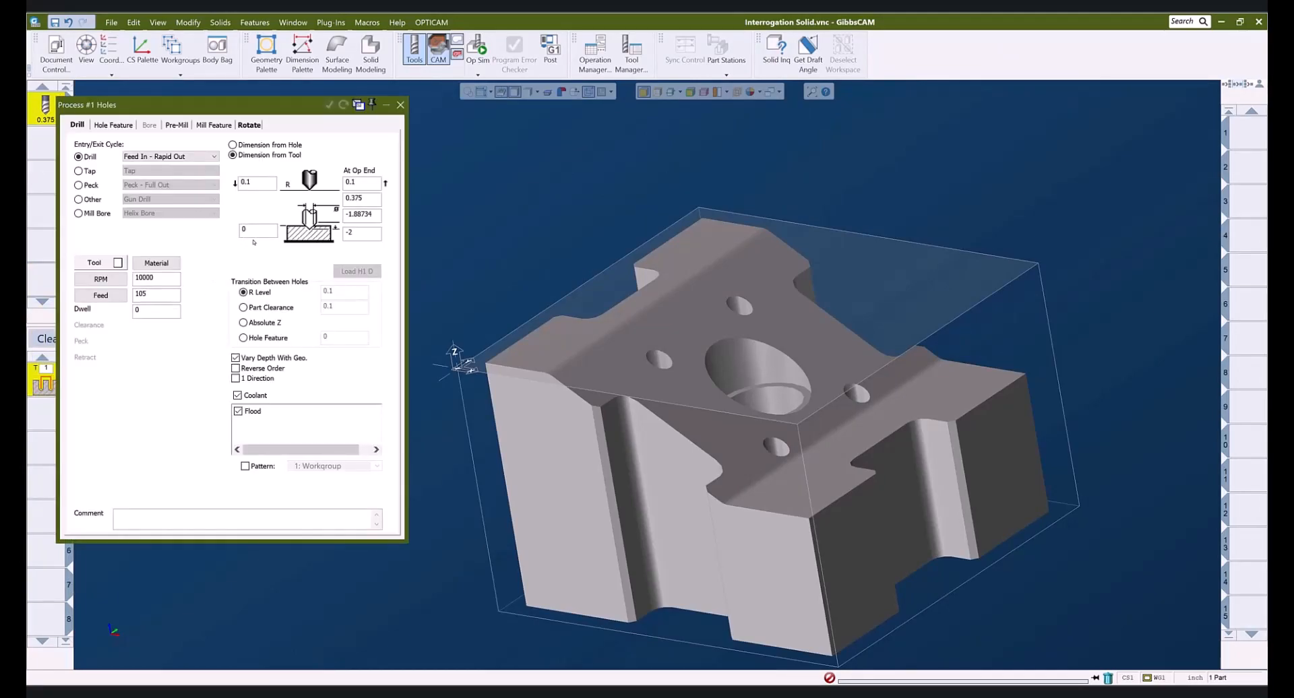
# - Interrogate the solid to set the drill process's surface Z to -0.31033 and both the entry and exit clearances to -0.03349
pyautogui.click(260, 232)
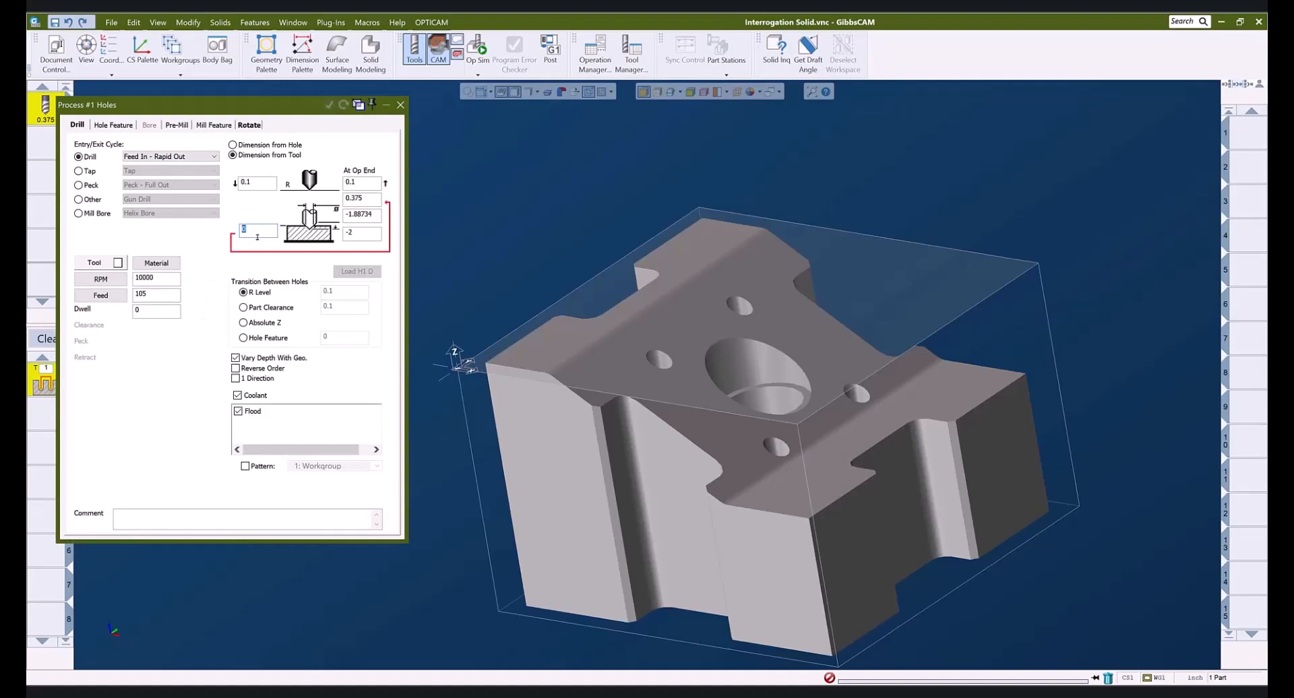
pyautogui.keyDown('alt'); pyautogui.click(657, 362); pyautogui.keyUp('alt')
pyautogui.click(256, 181)
pyautogui.keyDown('alt'); pyautogui.click(669, 334); pyautogui.keyUp('alt')
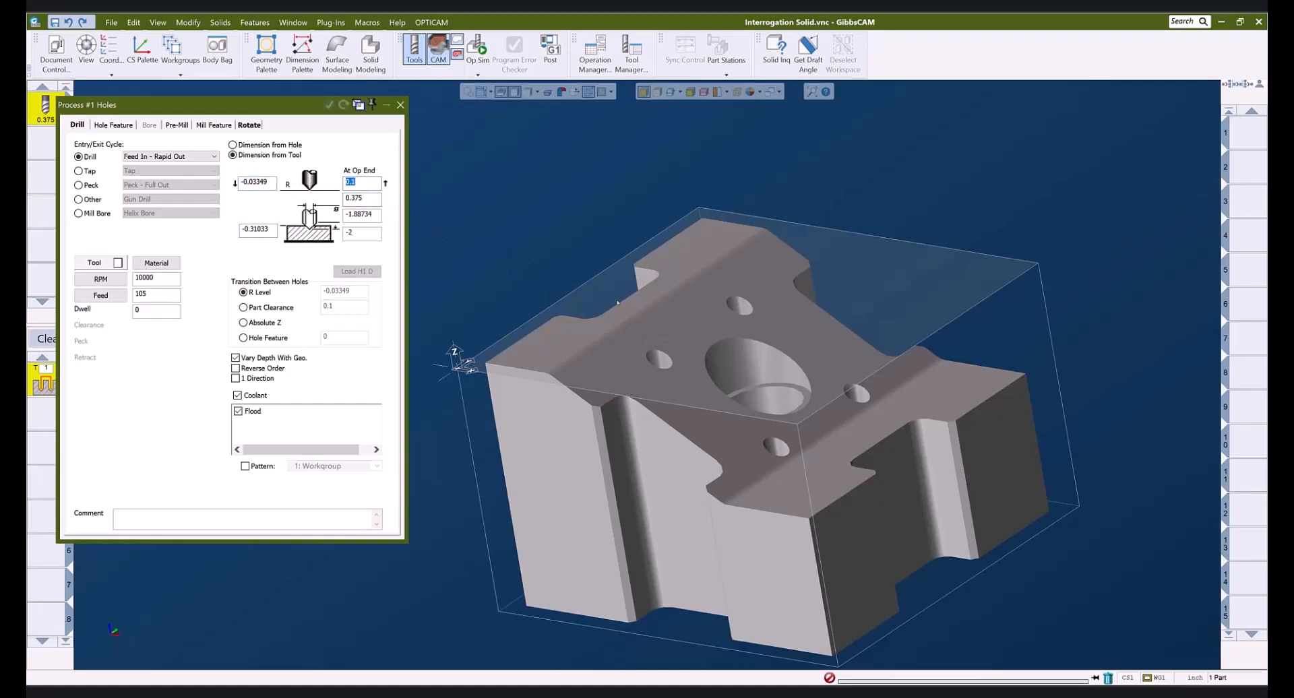
pyautogui.keyDown('alt'); pyautogui.click(741, 323); pyautogui.keyUp('alt')
# - Interrogate the central bore to set the surface Z to -0.56321 and the drill tip depth to -1.44856, and close the process
pyautogui.moveTo(273, 233); pyautogui.dragTo(203, 227)
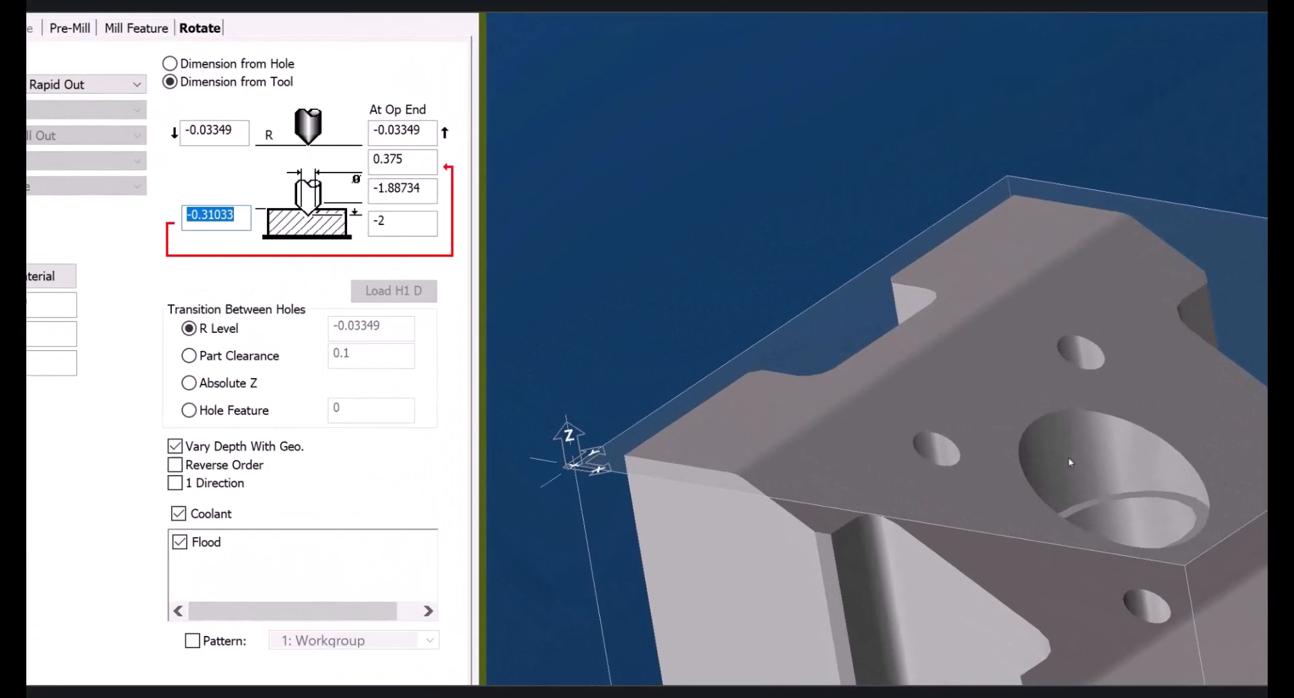
pyautogui.keyDown('alt'); pyautogui.click(734, 368); pyautogui.keyUp('alt')
pyautogui.moveTo(243, 227); pyautogui.dragTo(141, 221)
pyautogui.click(398, 223)
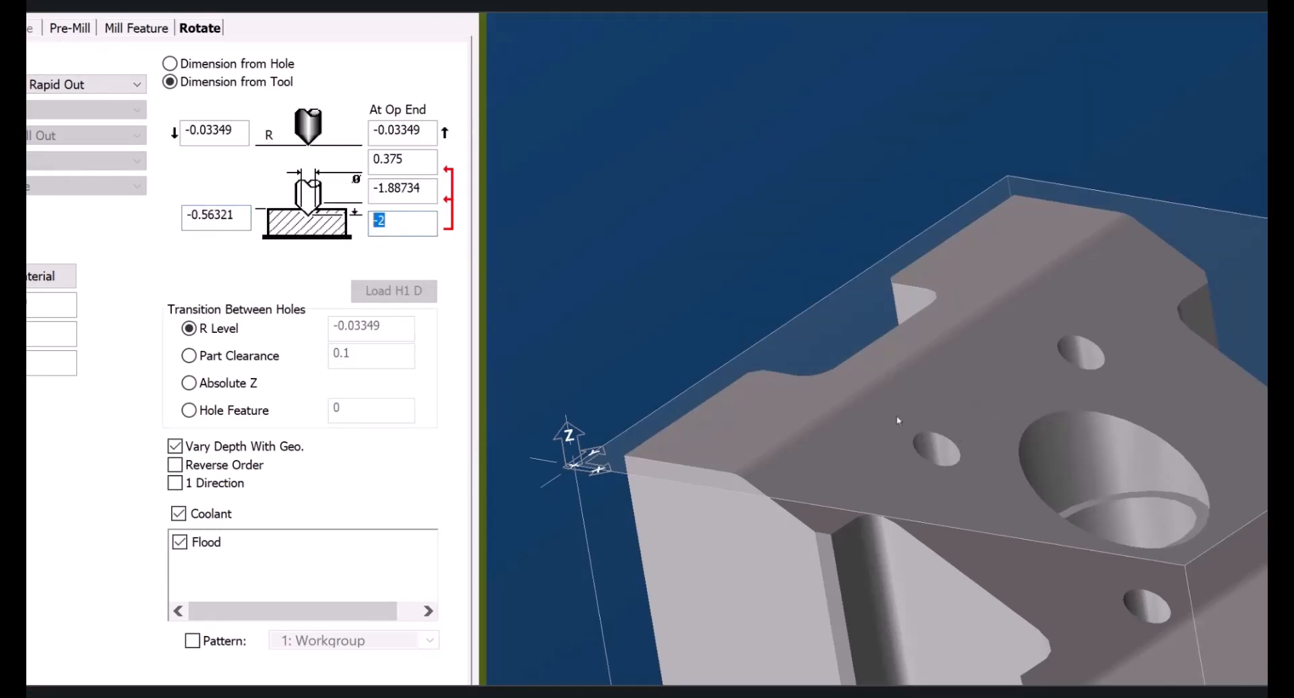
pyautogui.click(1054, 458)
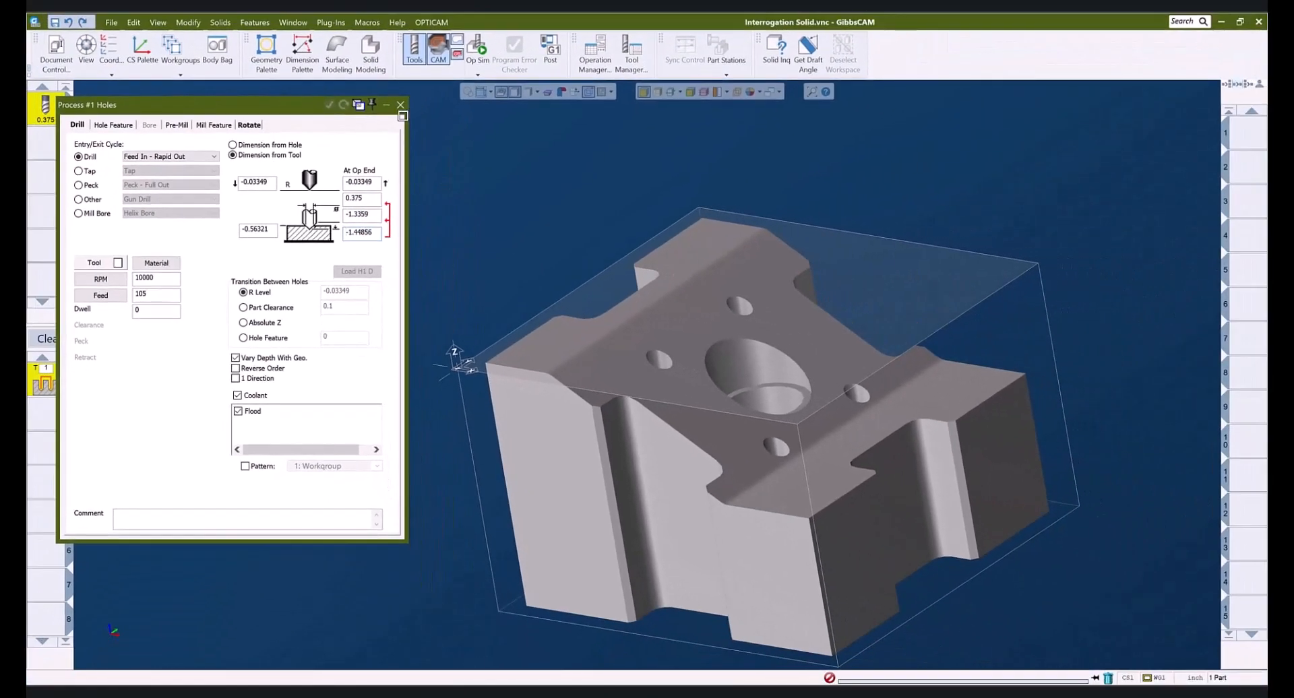
pyautogui.click(401, 105)
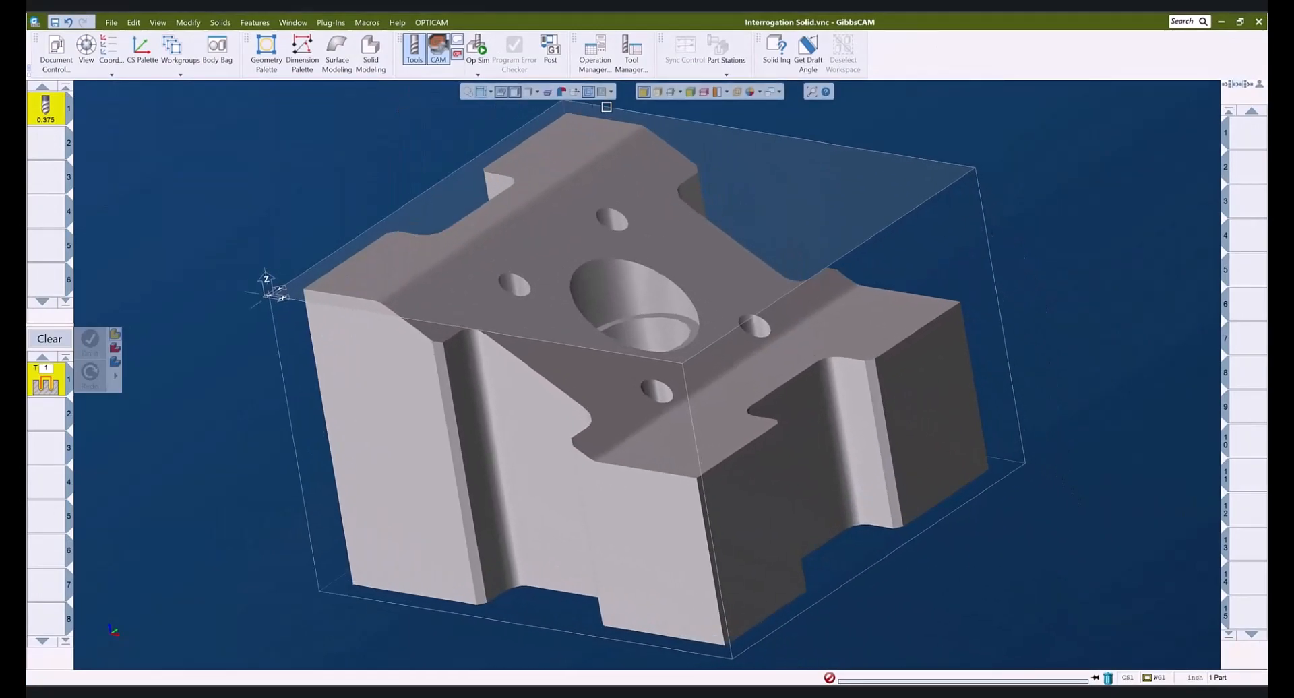
# - Show the solid's edges and add a horizontal dimension from the midpoint to the endpoint of the short top edge near the origin
pyautogui.click(657, 92)
pyautogui.moveTo(500, 316); pyautogui.dragTo(493, 360, button='middle')
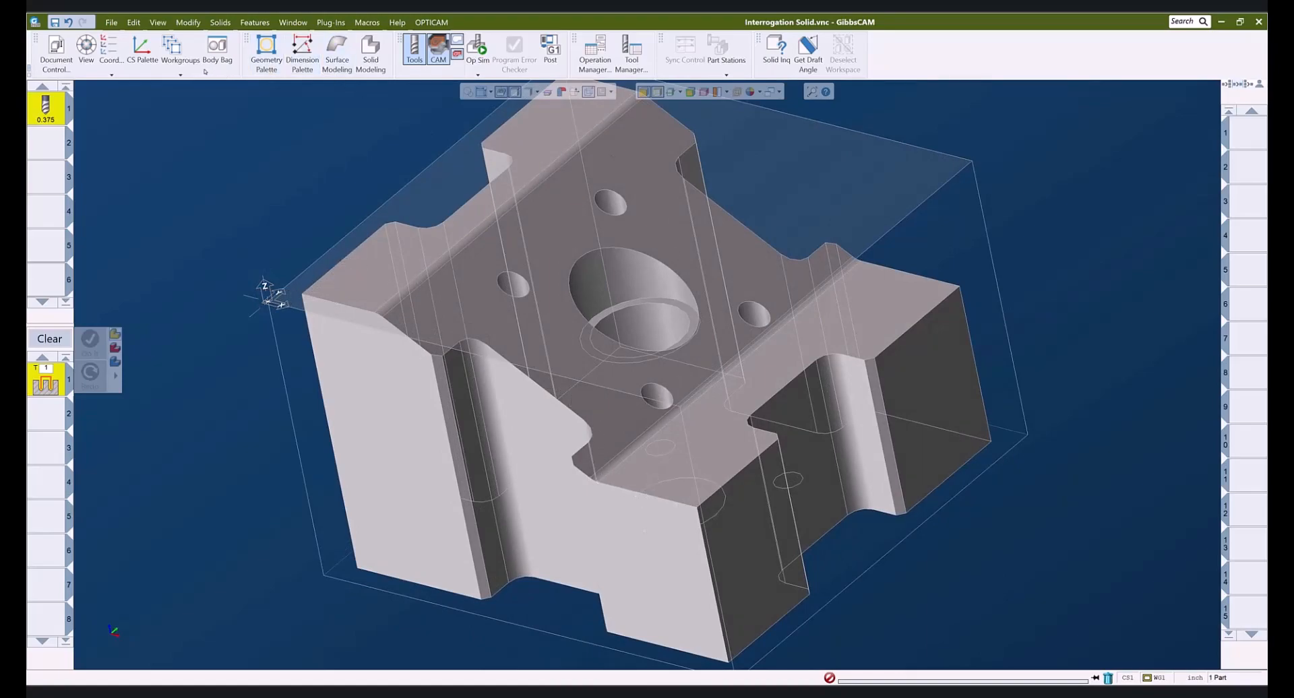
pyautogui.click(302, 57)
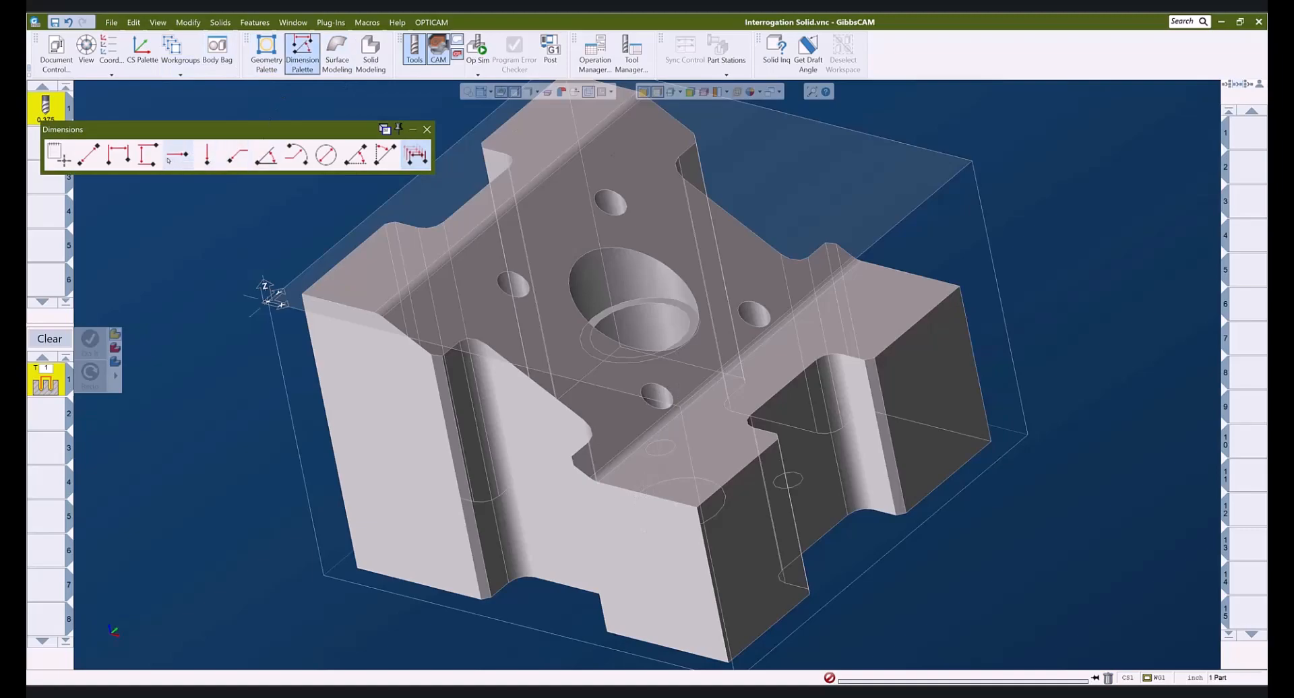
pyautogui.click(125, 159)
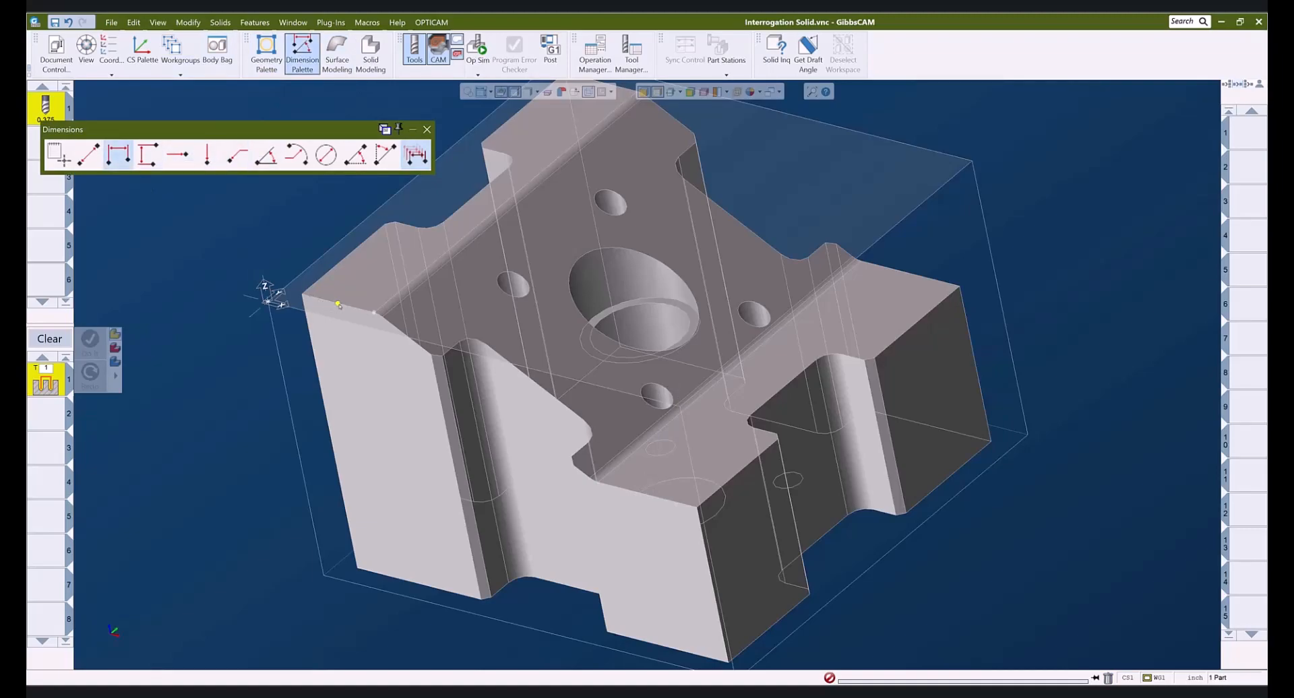
pyautogui.click(338, 305)
pyautogui.click(380, 315)
# - Add a horizontal dimension across the central bore's outer diameter in the top view and close the dimension tools
pyautogui.hotkey('ctrl', 'h')
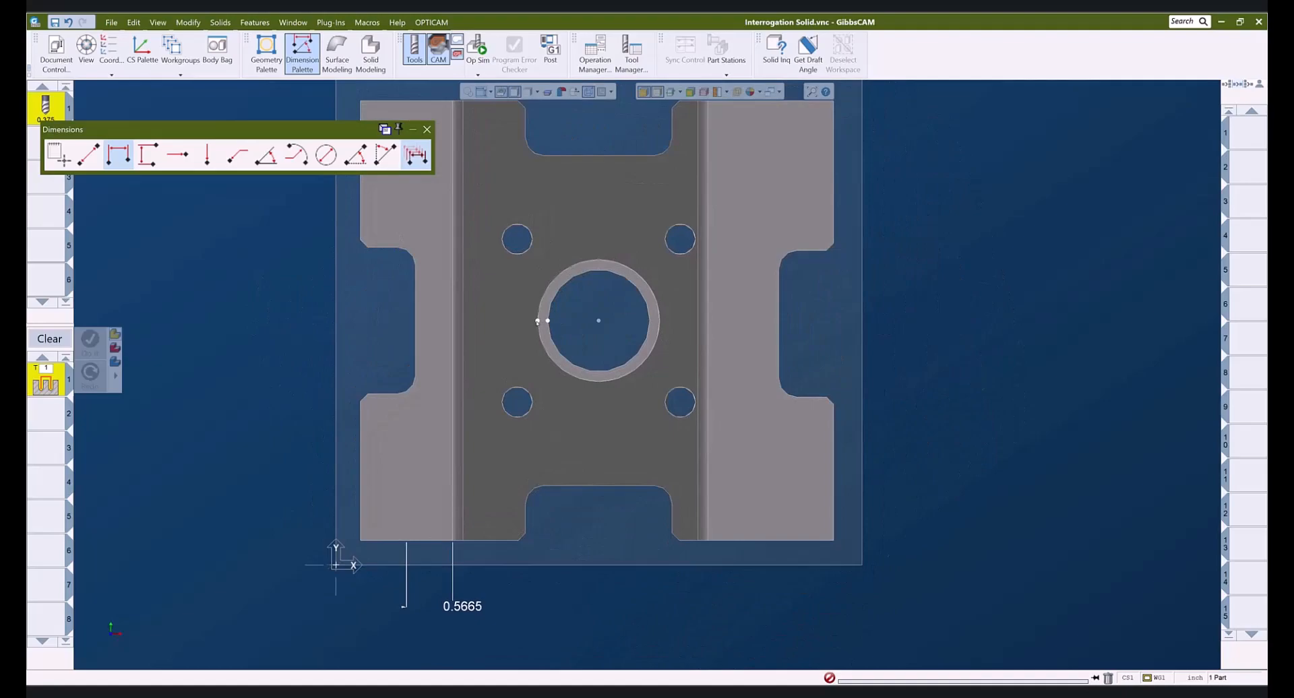
pyautogui.click(660, 322)
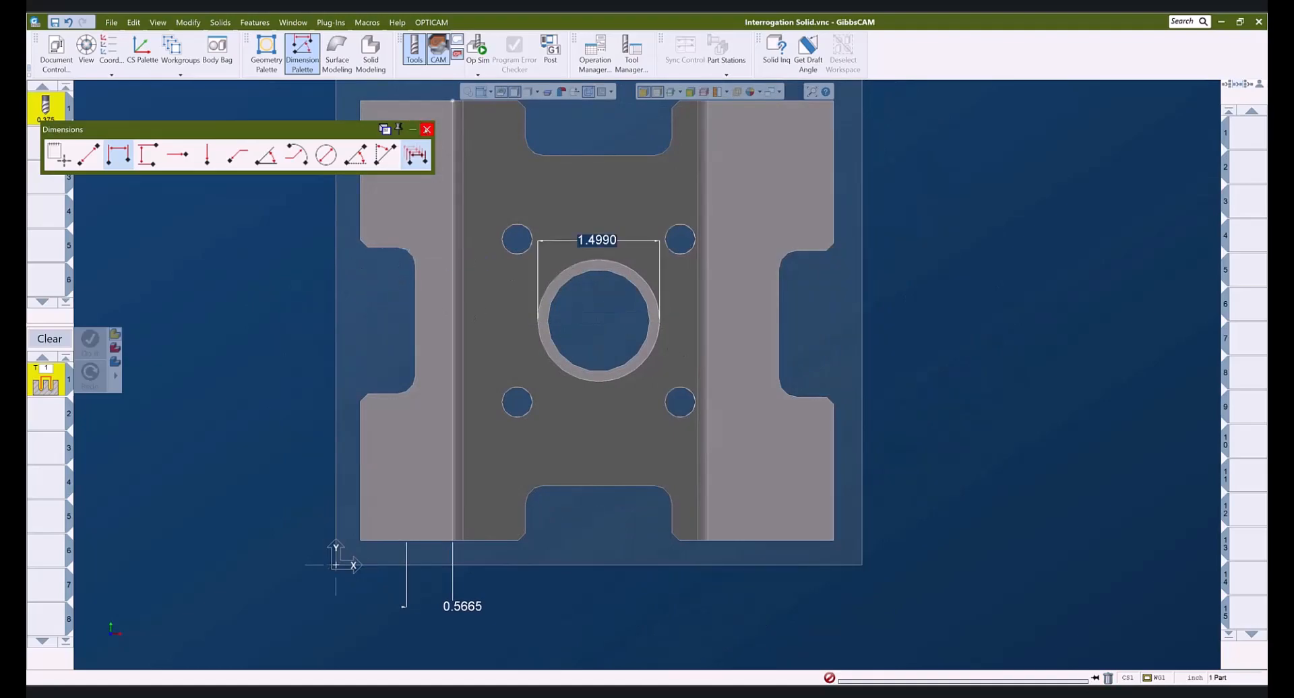
pyautogui.click(427, 129)
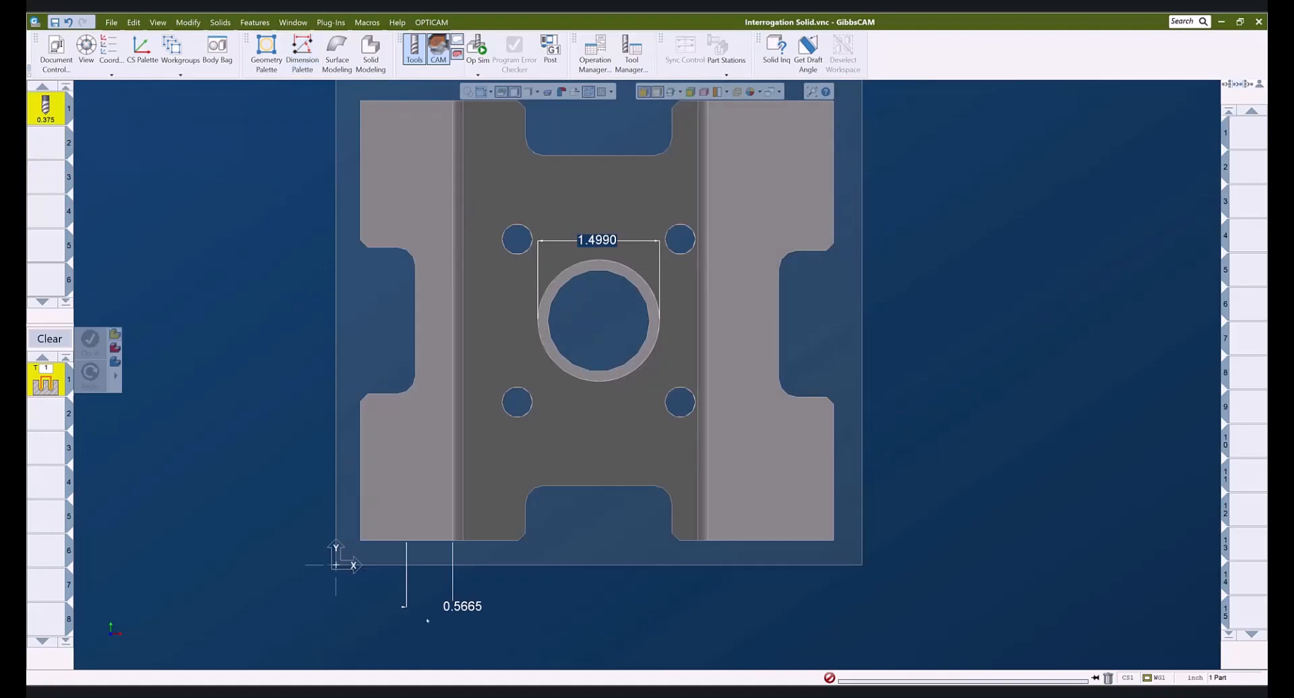
# - Hide the solid's edges and undo both horizontal dimensions
pyautogui.moveTo(549, 587); pyautogui.dragTo(465, 431, button='middle')
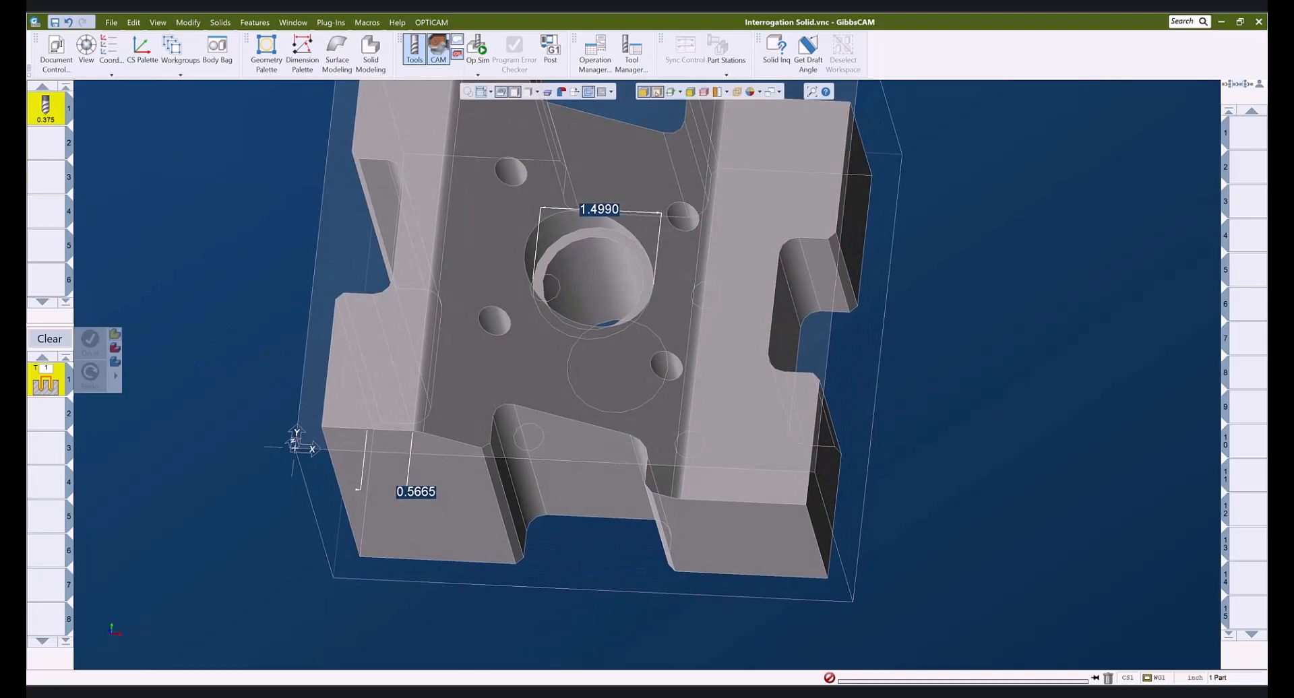
pyautogui.click(480, 92)
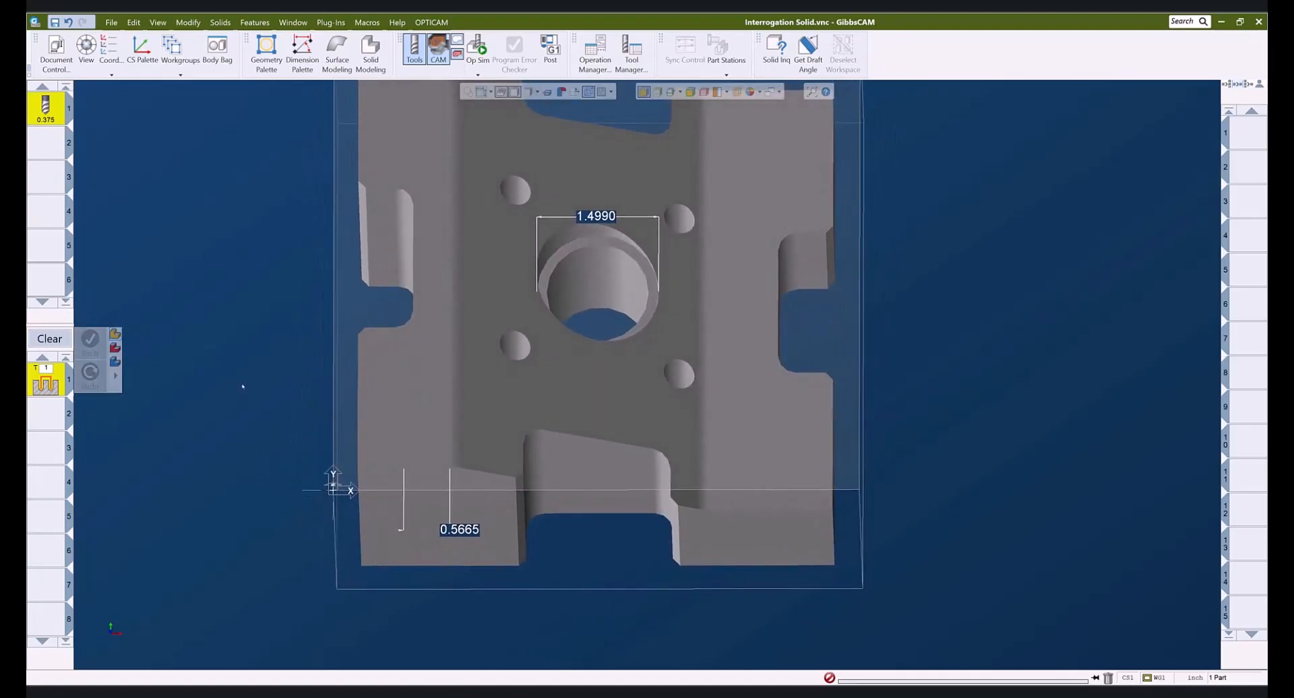
pyautogui.hotkey('ctrl', 'z')
pyautogui.hotkey('ctrl', 'z')
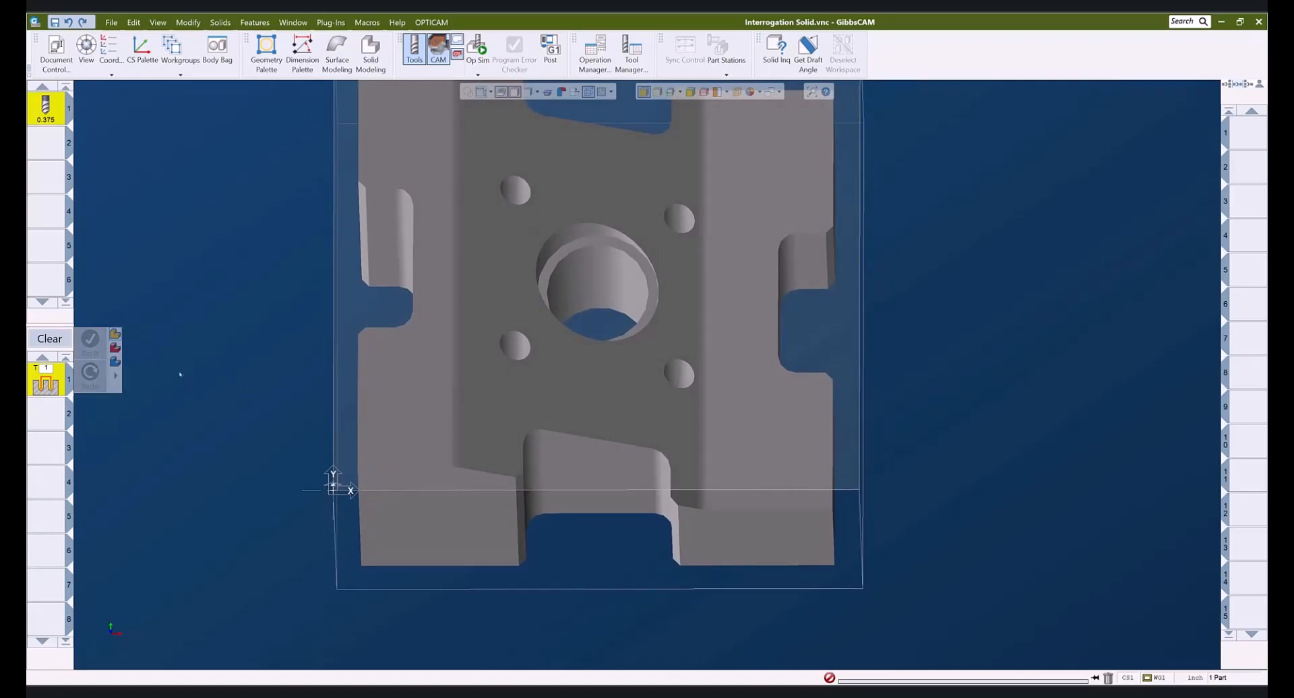
pyautogui.scroll(-3, 321, 368)
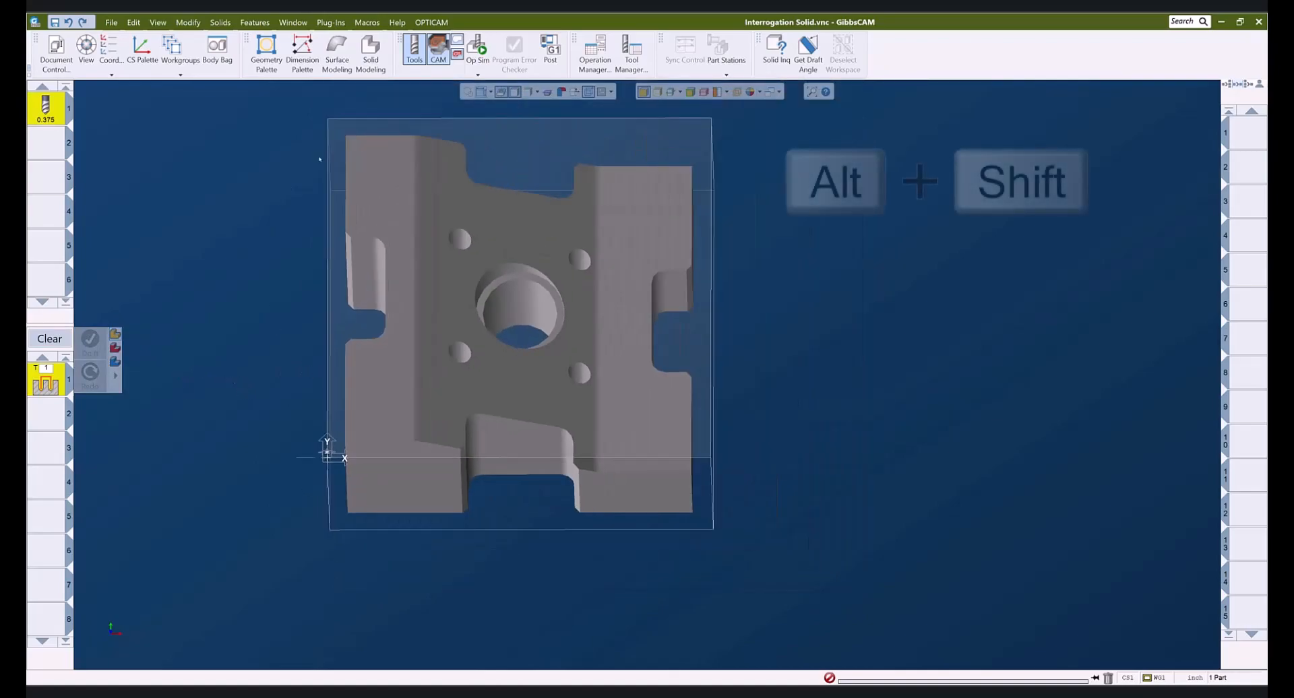
# - Show the solid's edges and move the part origin to the stock's back-right top corner at X 6.4567, Y 6, Z 0
pyautogui.click(657, 92)
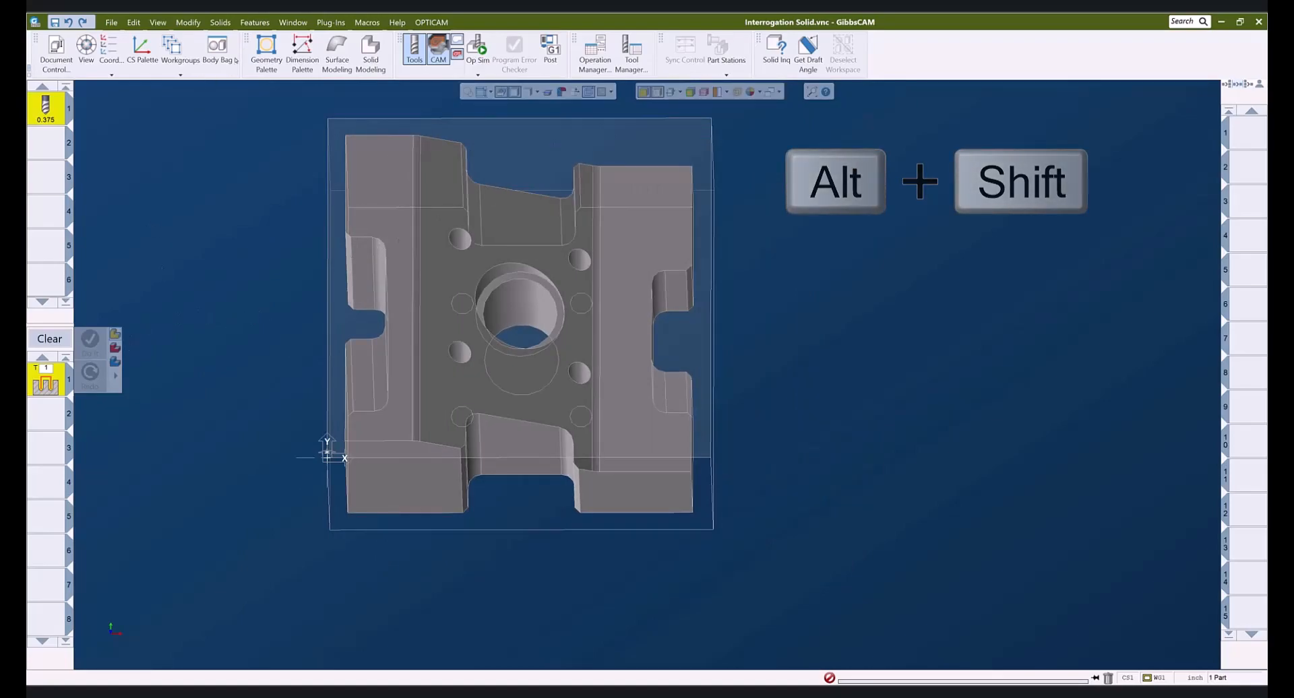
pyautogui.click(188, 22)
pyautogui.click(280, 630)
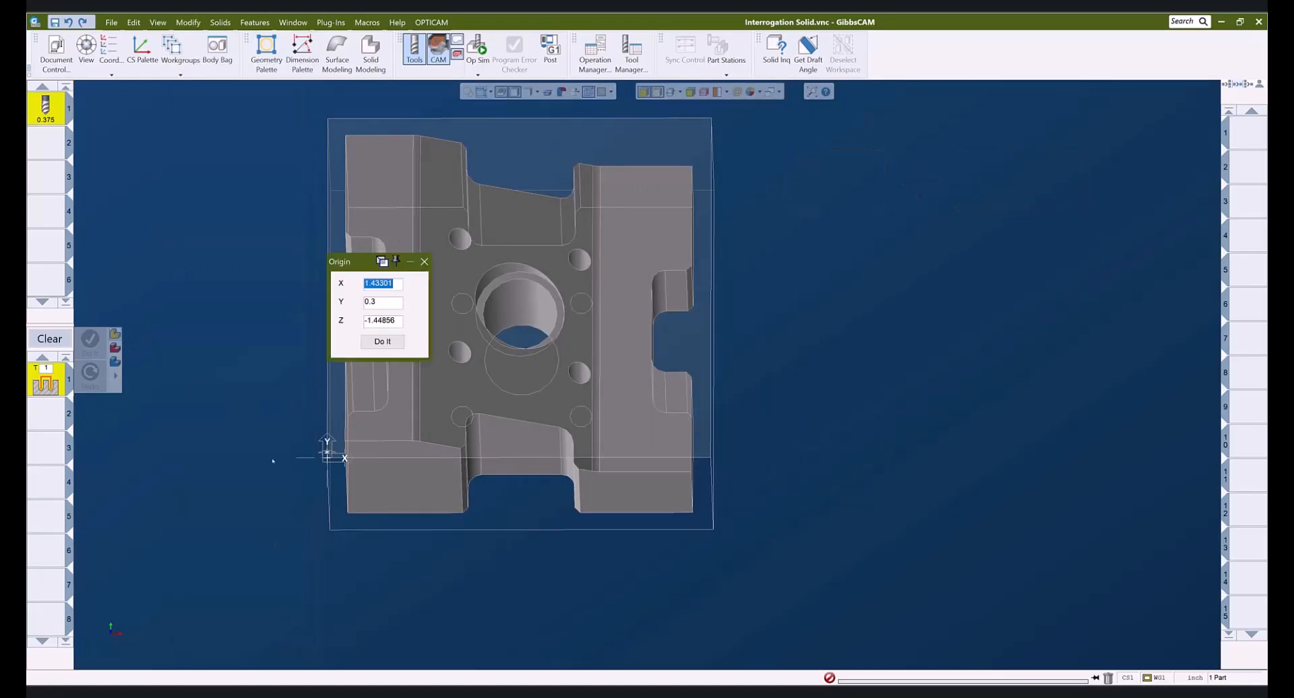
pyautogui.moveTo(357, 258); pyautogui.dragTo(233, 244)
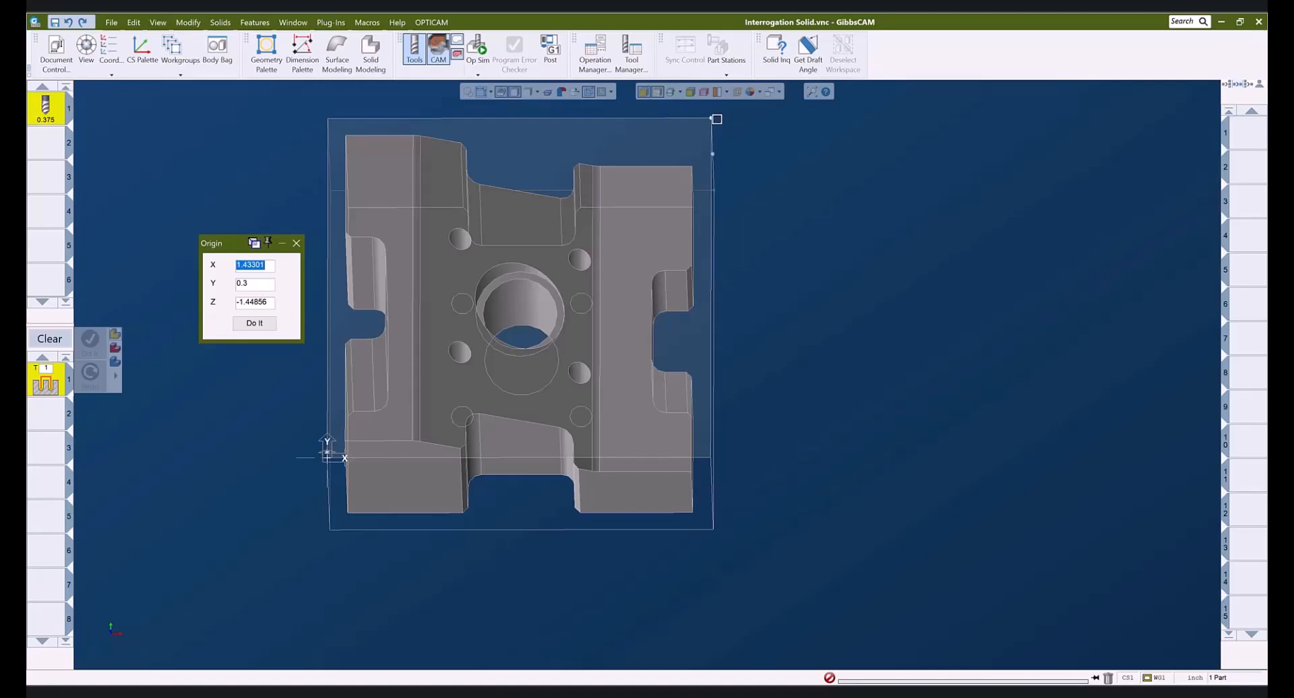
pyautogui.click(711, 118)
pyautogui.keyDown('alt'); pyautogui.keyDown('shift'); pyautogui.click(260, 325); pyautogui.keyUp('shift'); pyautogui.keyUp('alt')
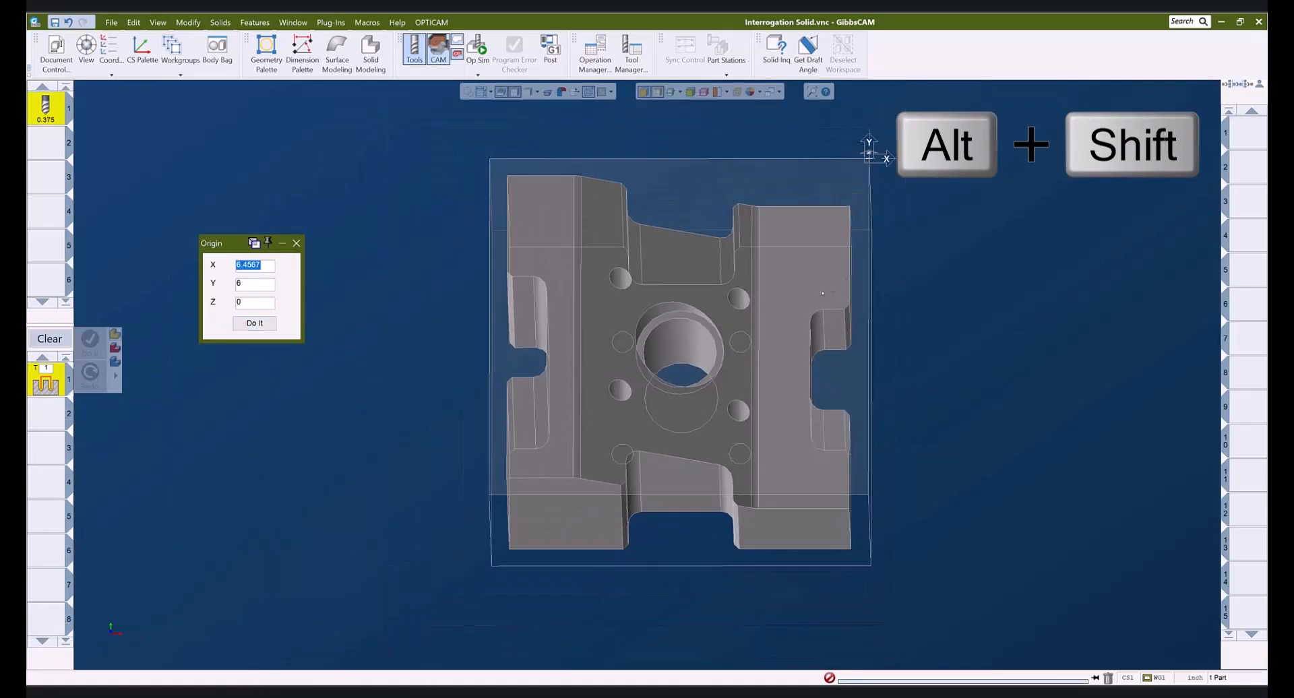
# - Move the part origin to the stock's back-left top corner with X -6.4567, Y 0, and to the front-right one with X 6.4567, Y -6
pyautogui.click(490, 159)
pyautogui.click(255, 323)
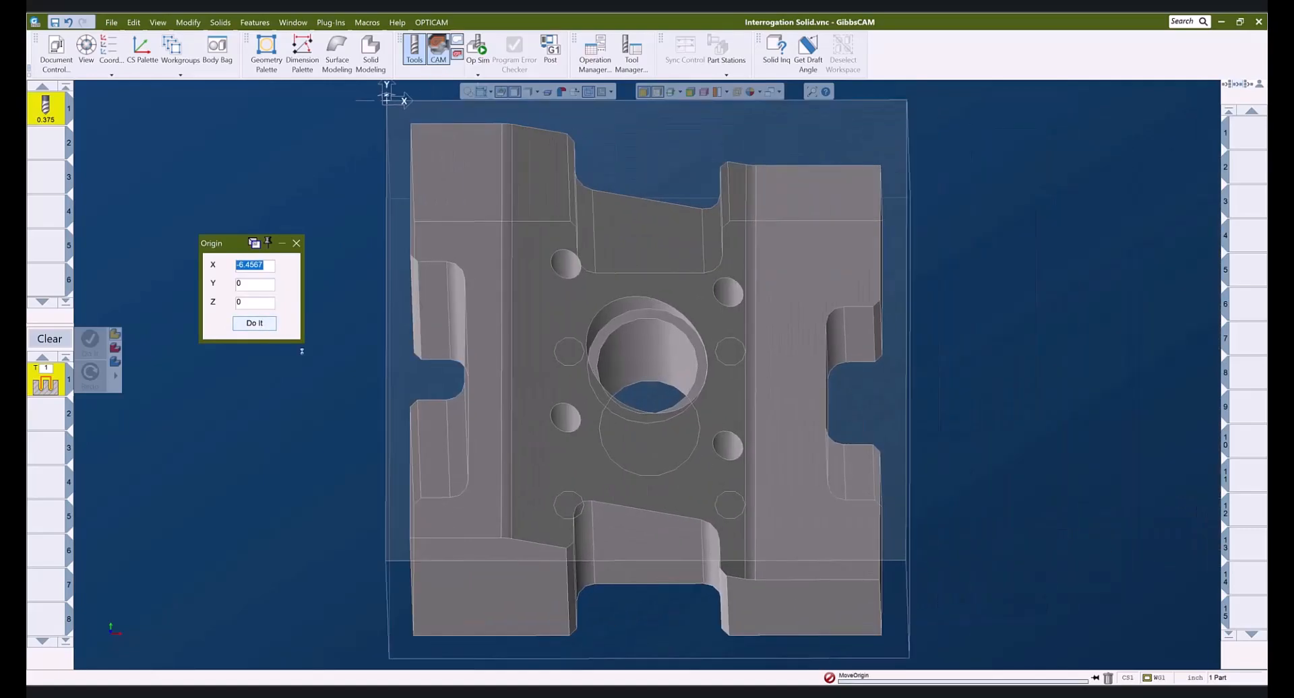
pyautogui.click(905, 561)
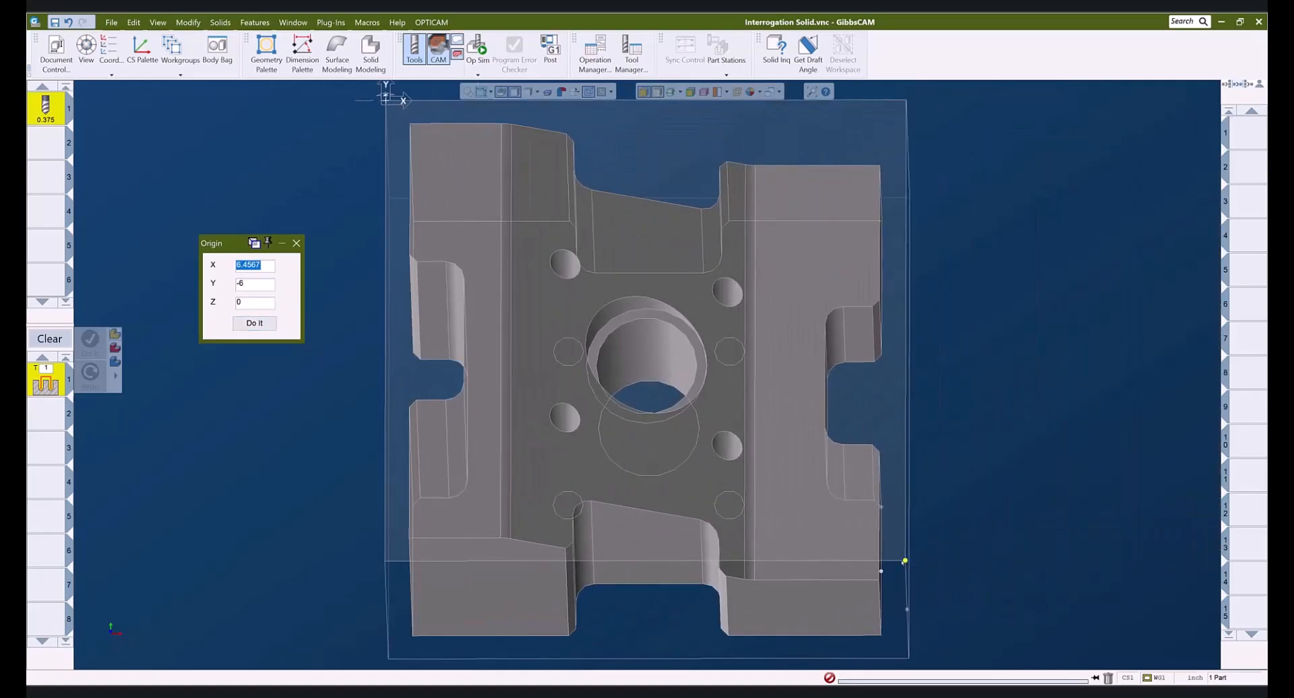
pyautogui.click(255, 323)
# - Move the part origin to the stock's front-left top corner with X -6.4567, Y 0, Z 0, and close the Origin dialog
pyautogui.click(385, 561)
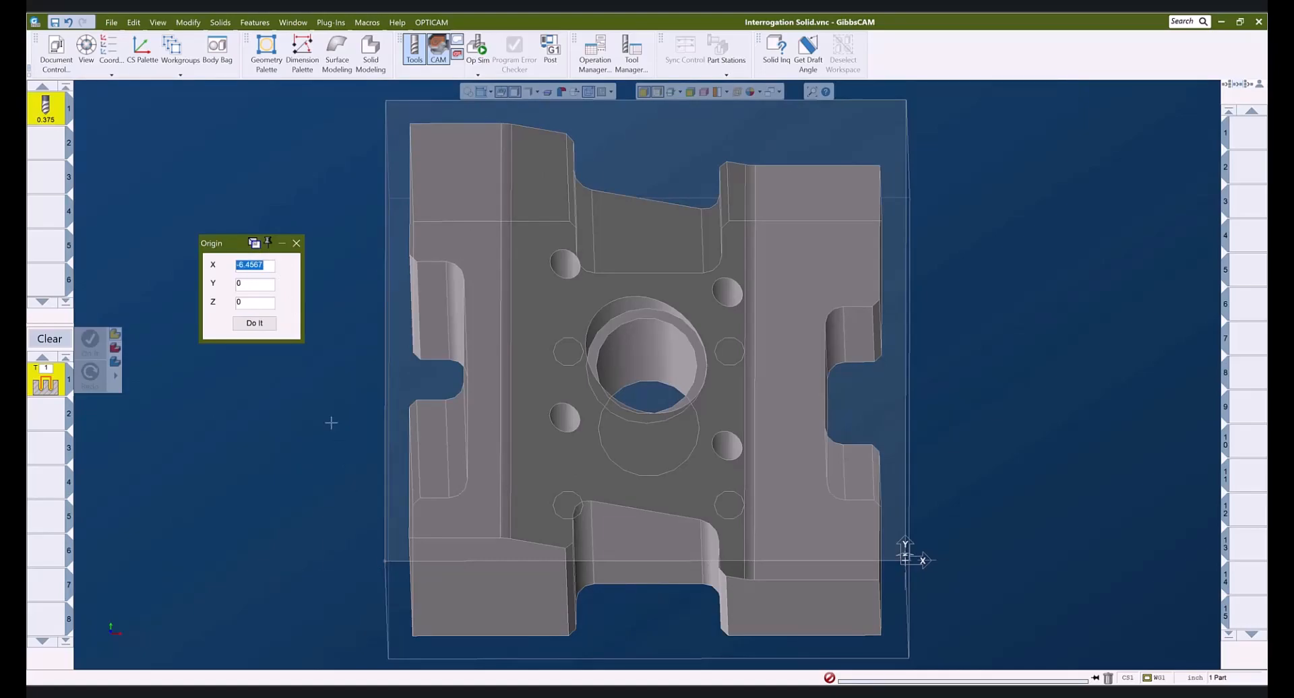
pyautogui.click(262, 330)
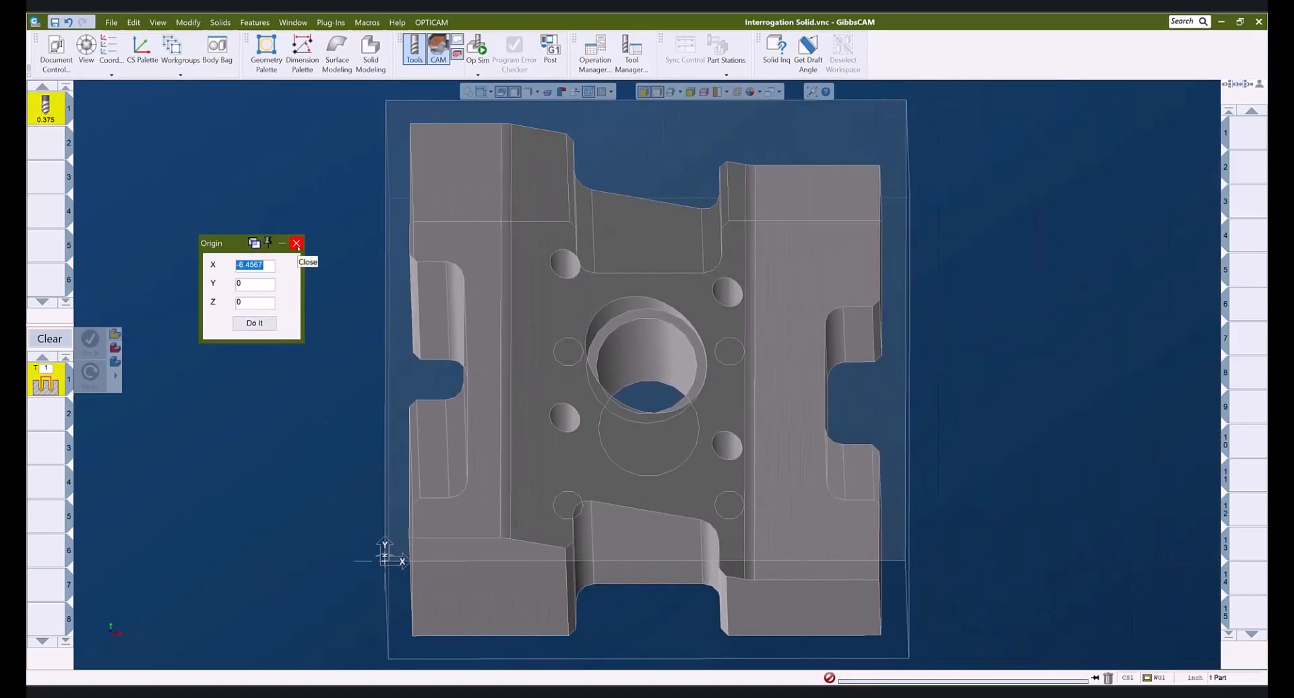
pyautogui.click(297, 244)
# - Hide the solid's edges in the isometric view
pyautogui.moveTo(599, 390); pyautogui.dragTo(503, 295, button='middle')
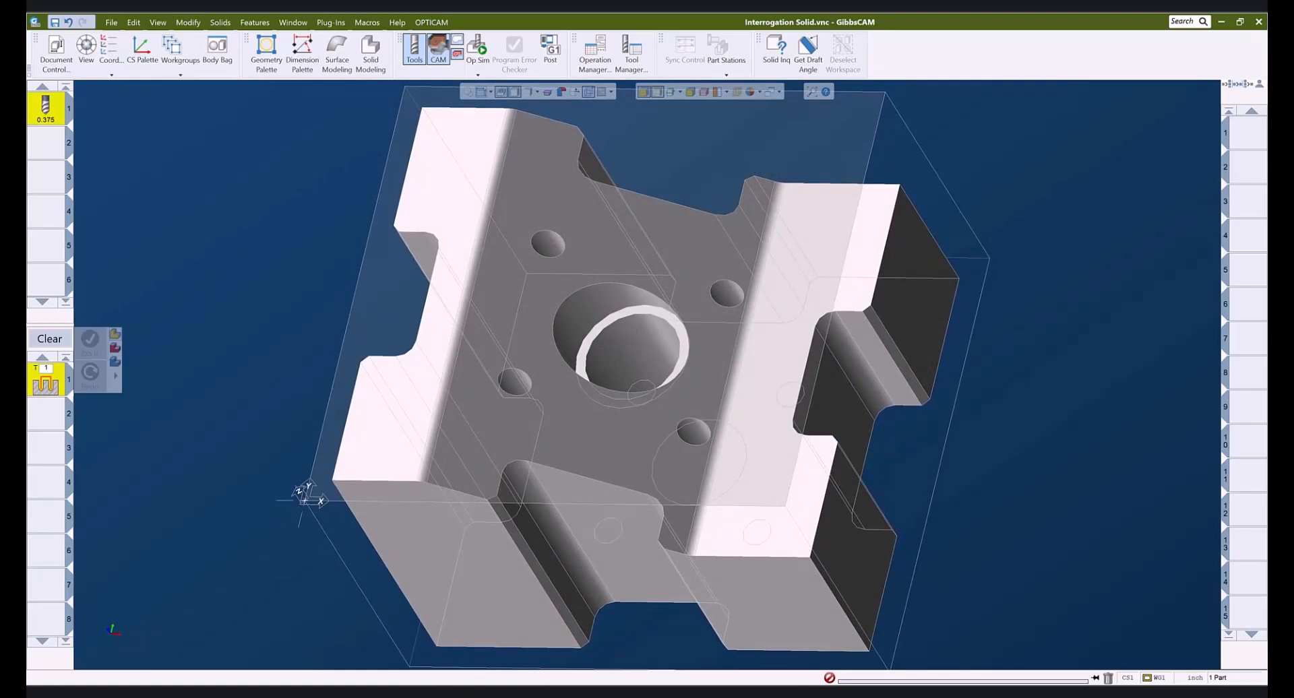
pyautogui.hotkey('ctrl', 'i')
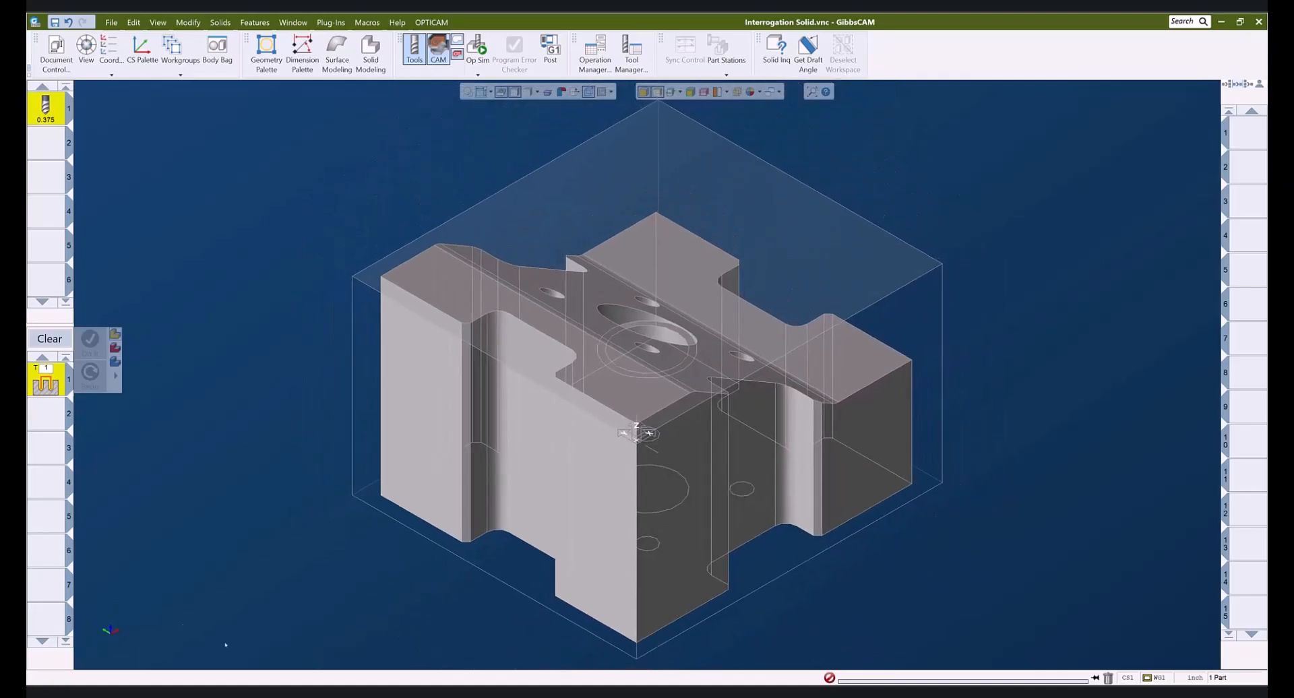
pyautogui.click(658, 92)
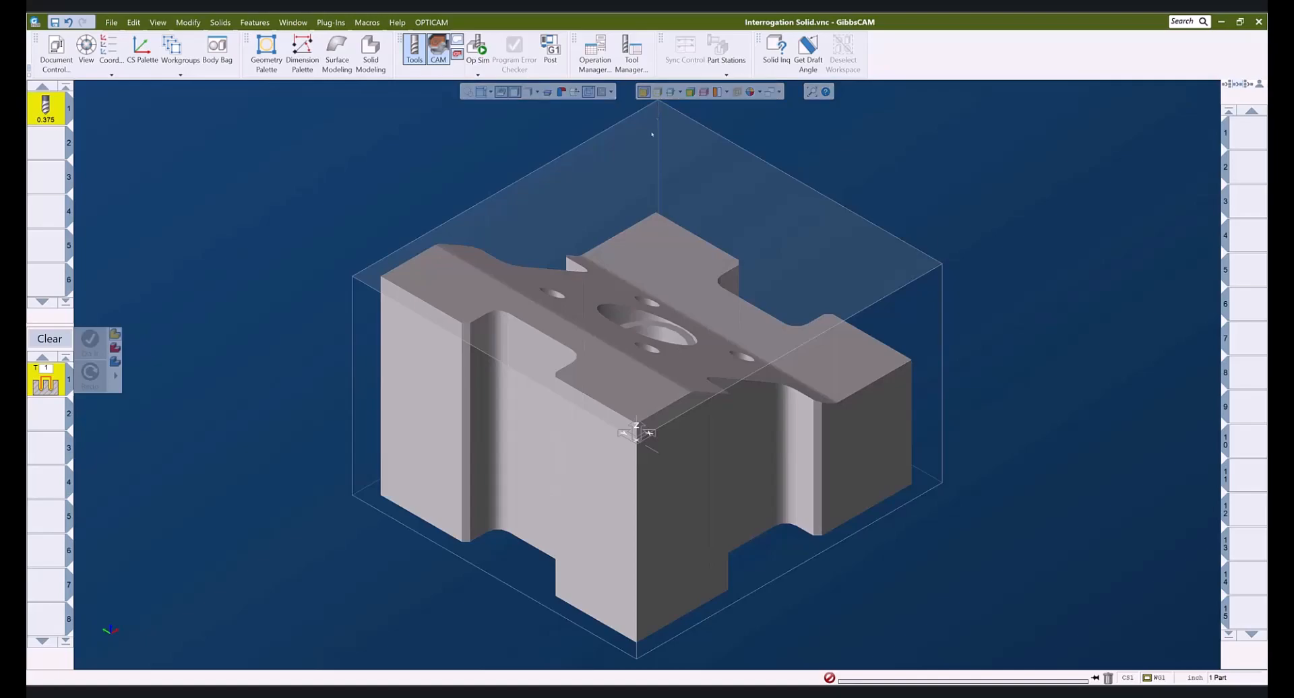